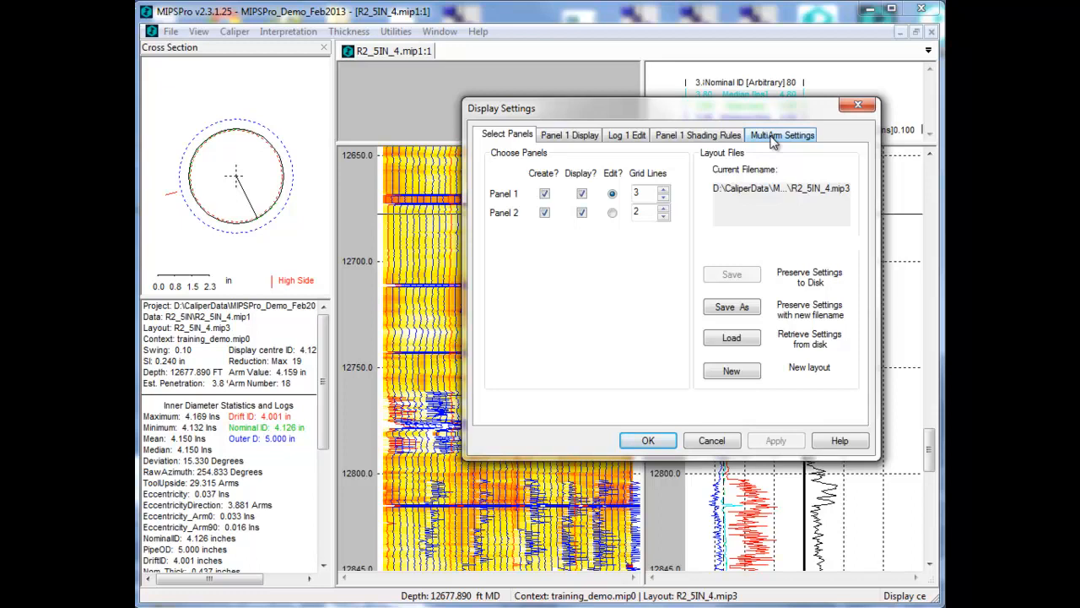
Set the multi-arm display's Swing scaling to 0.03 and apply it
{"action": "left_click", "coordinate": [772, 142]}
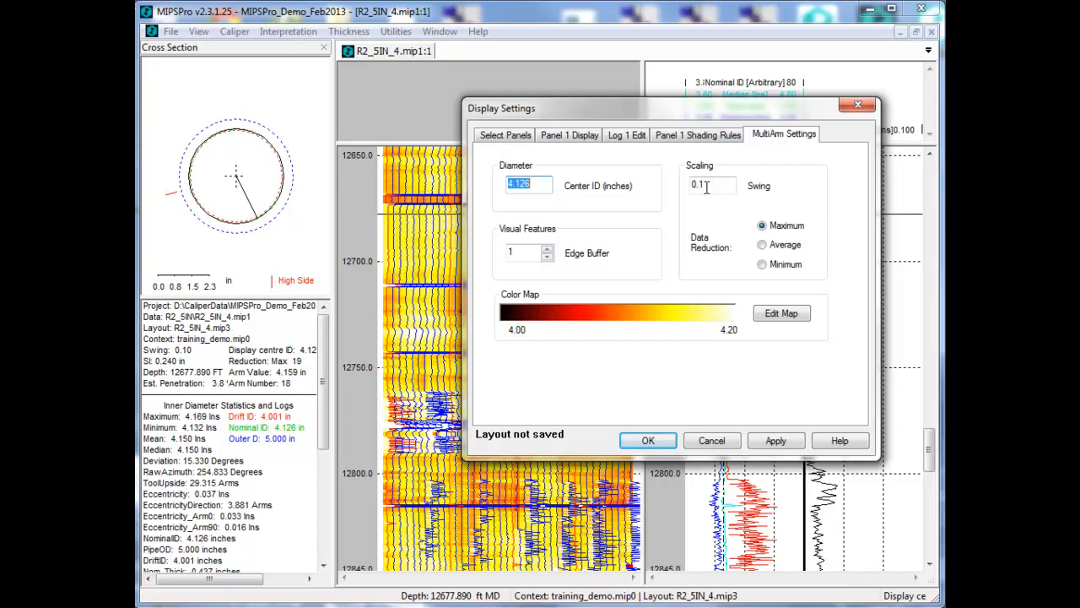
{"action": "left_click", "coordinate": [703, 186]}
{"action": "type", "text": "03"}
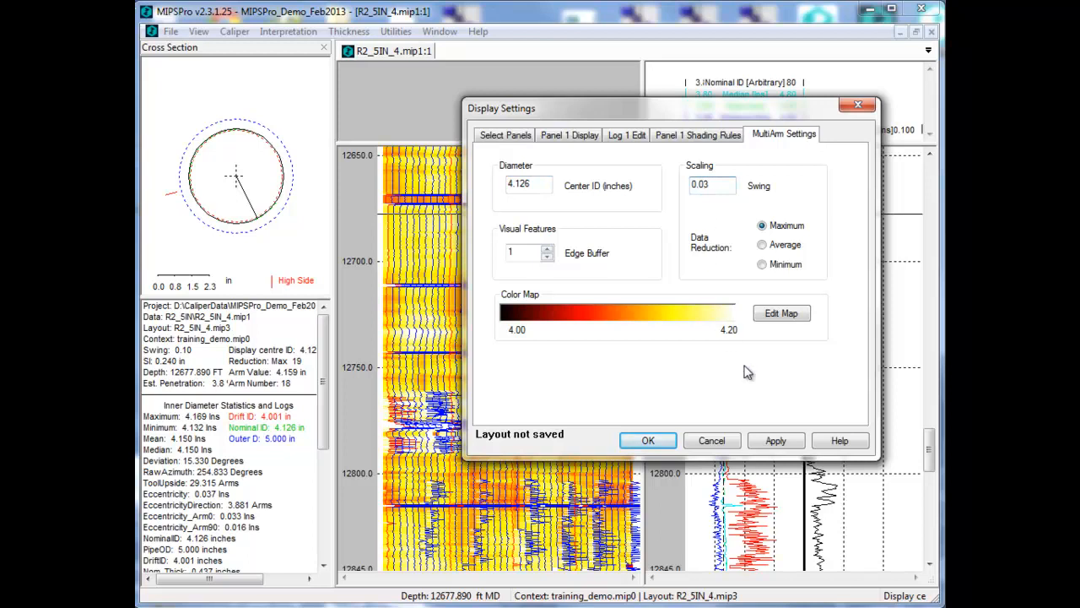
{"action": "left_click", "coordinate": [774, 442]}
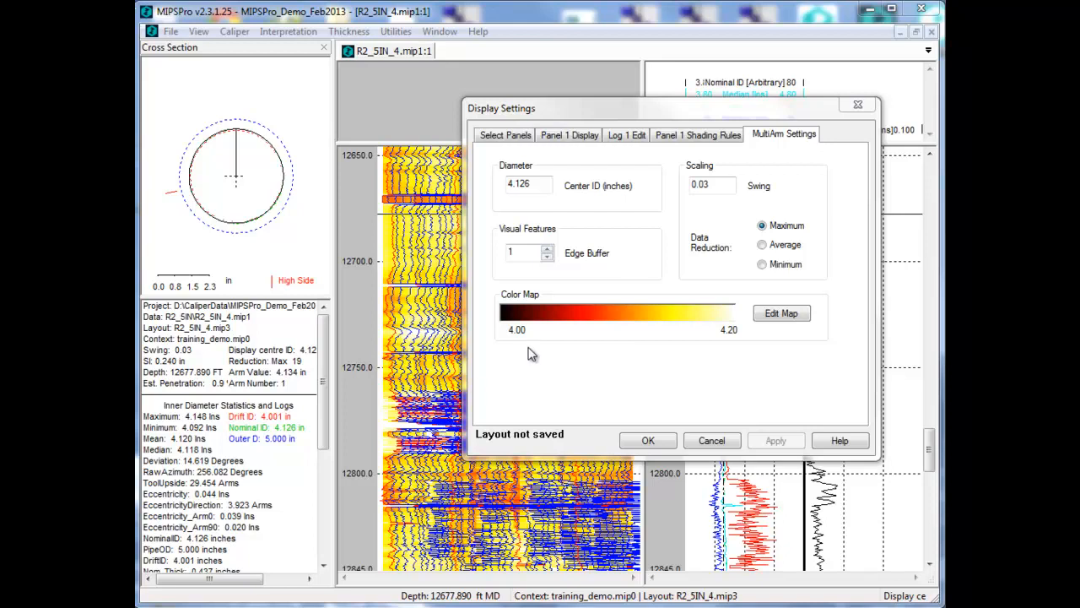
Apply Average data reduction to the multi-arm display and restore it to Maximum
{"action": "left_click", "coordinate": [764, 246]}
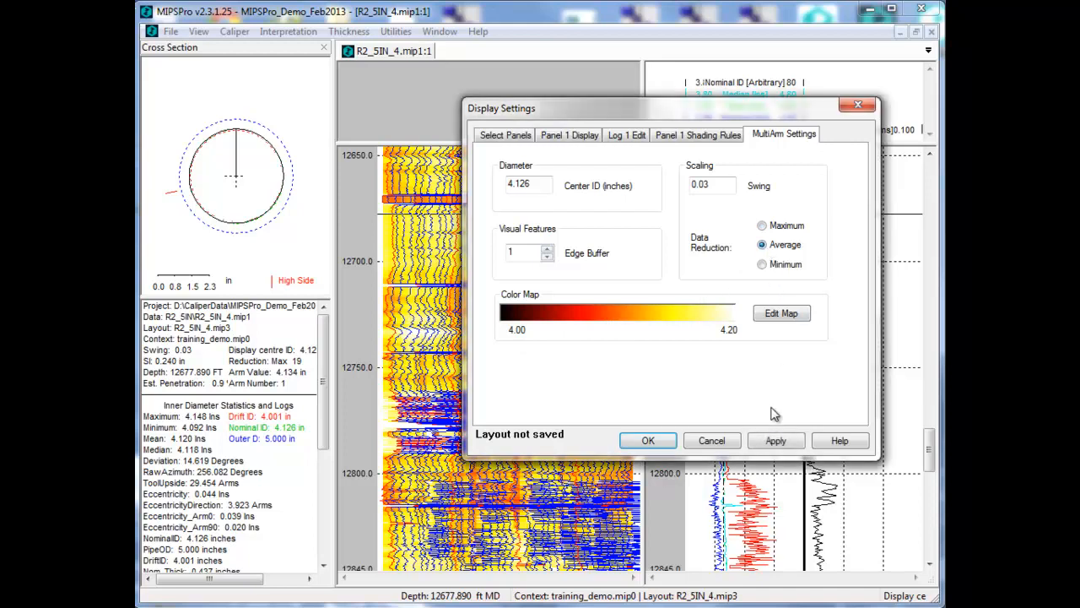
{"action": "left_click", "coordinate": [774, 439]}
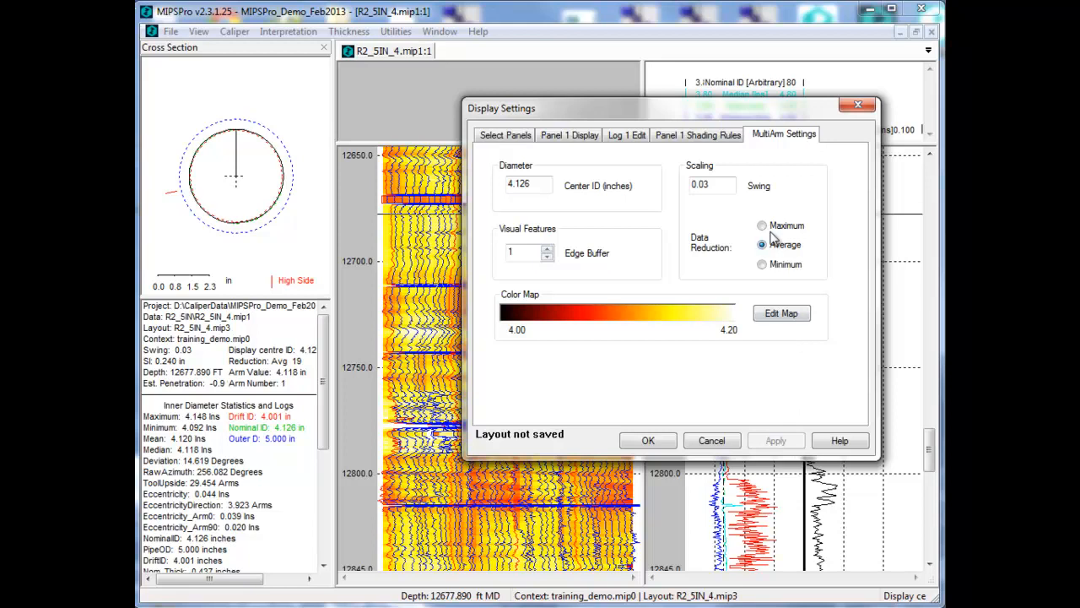
{"action": "left_click", "coordinate": [763, 226]}
{"action": "left_click", "coordinate": [778, 442]}
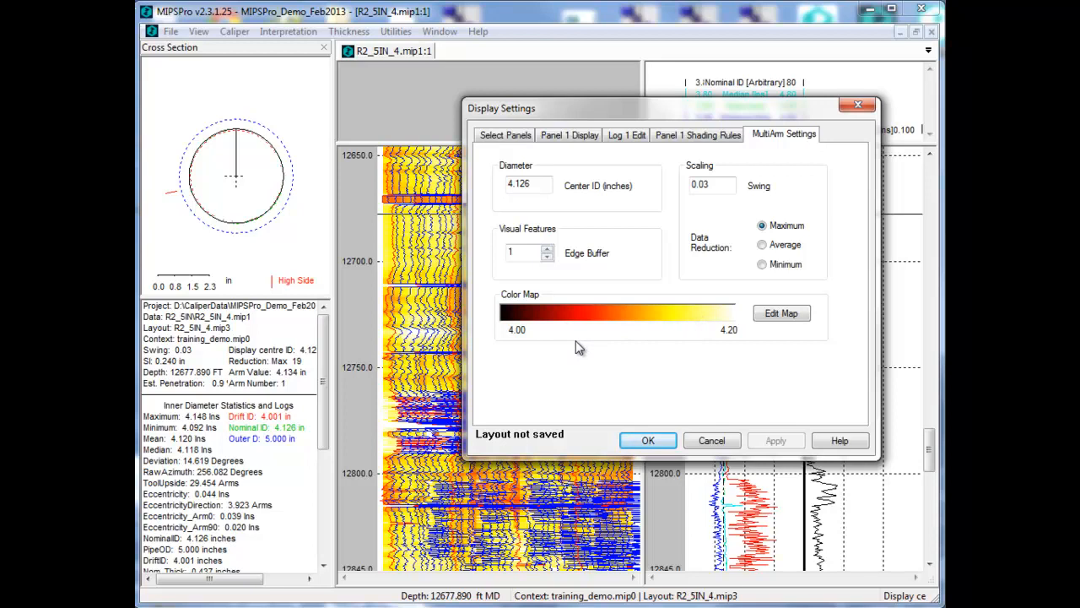
Open the colour map editor and view the available colour map files without loading one
{"action": "left_click", "coordinate": [773, 314]}
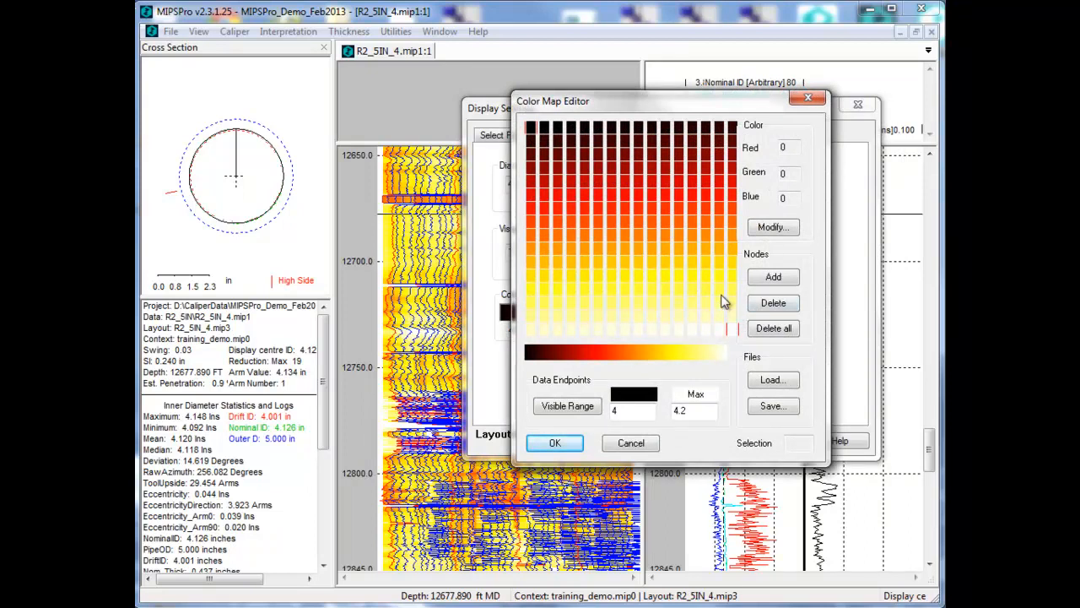
{"action": "left_click", "coordinate": [772, 380]}
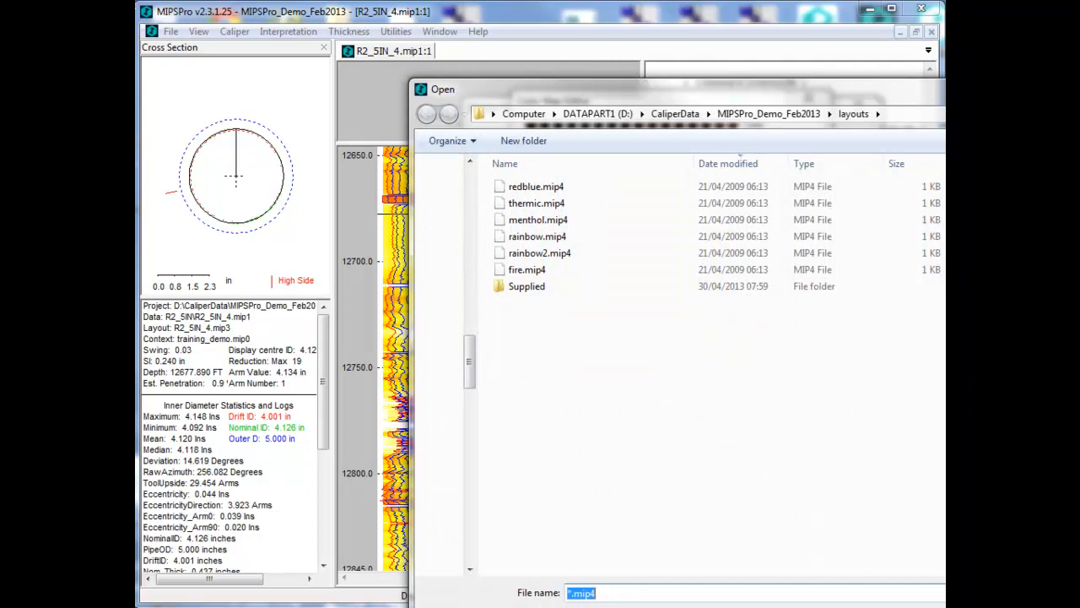
{"action": "key", "text": "Escape"}
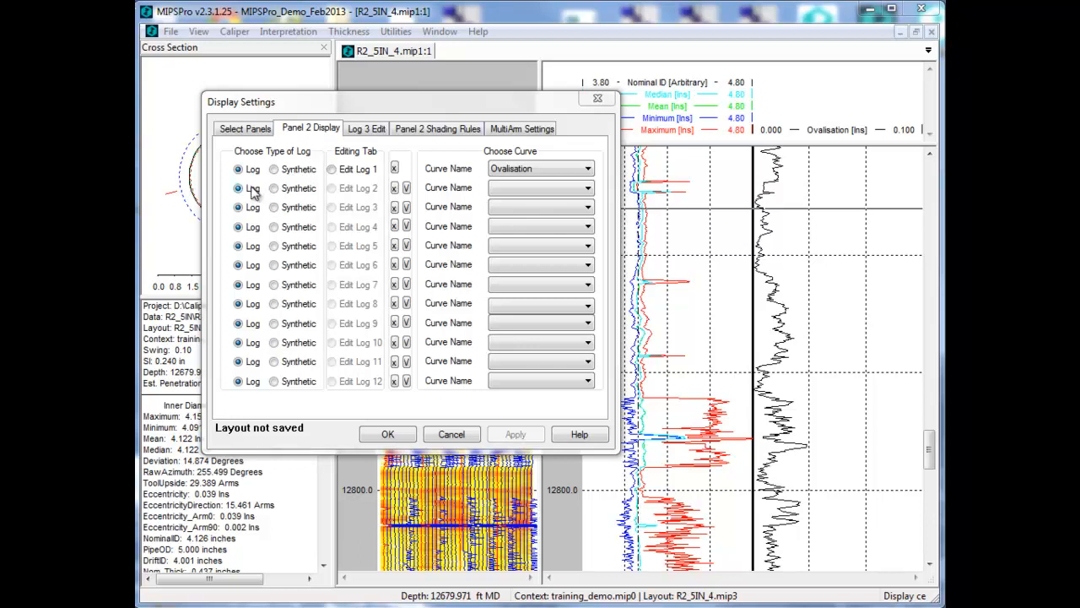
Add the Eccentricity curve as the second log in Panel 2 and apply it
{"action": "left_click", "coordinate": [587, 190]}
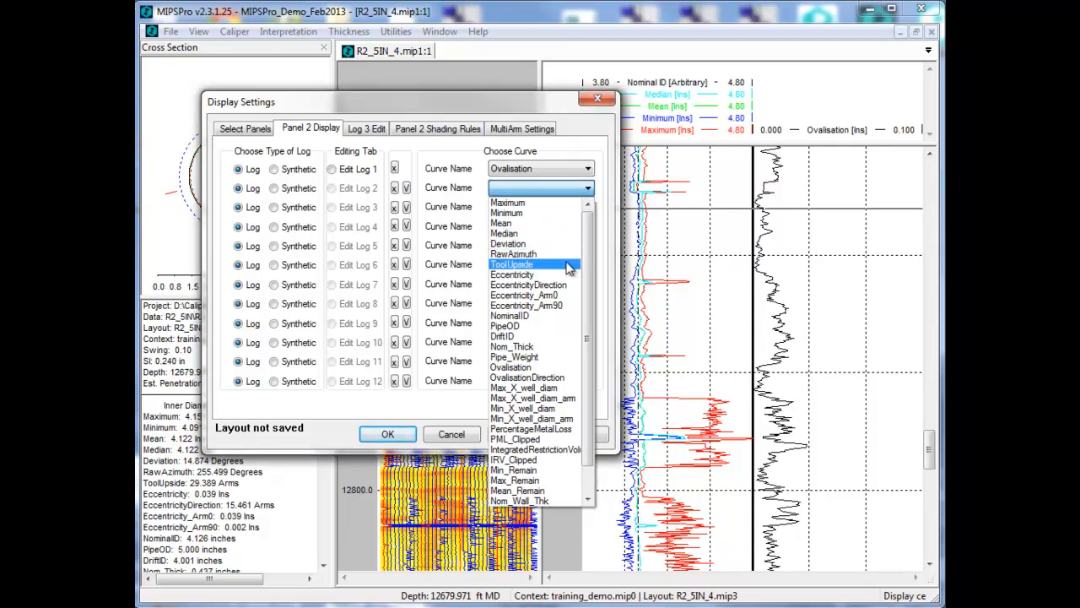
{"action": "left_click", "coordinate": [531, 275]}
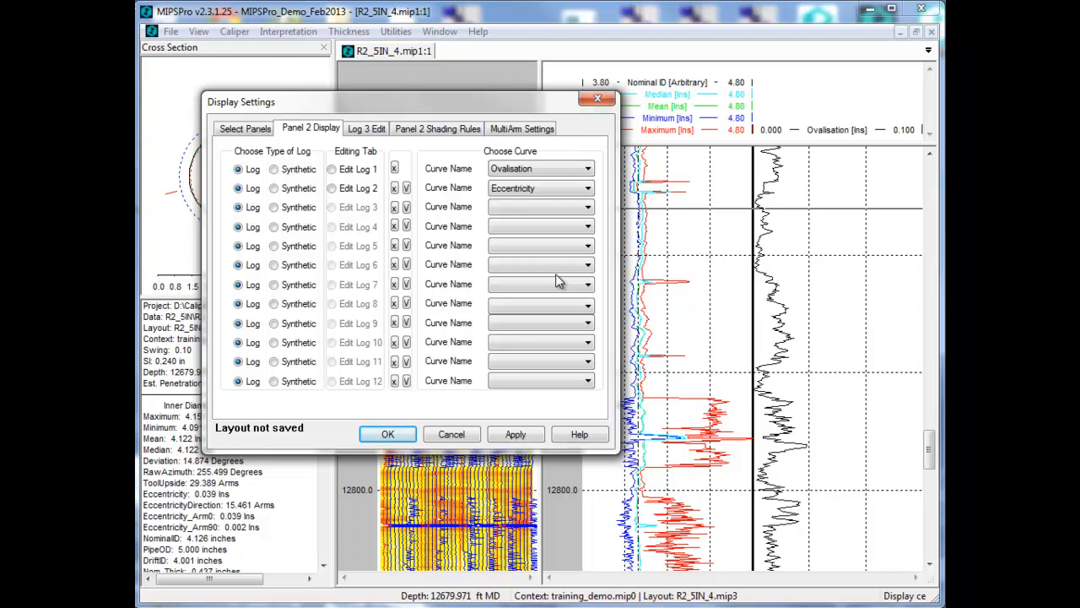
{"action": "left_click", "coordinate": [406, 191]}
{"action": "left_click", "coordinate": [512, 436]}
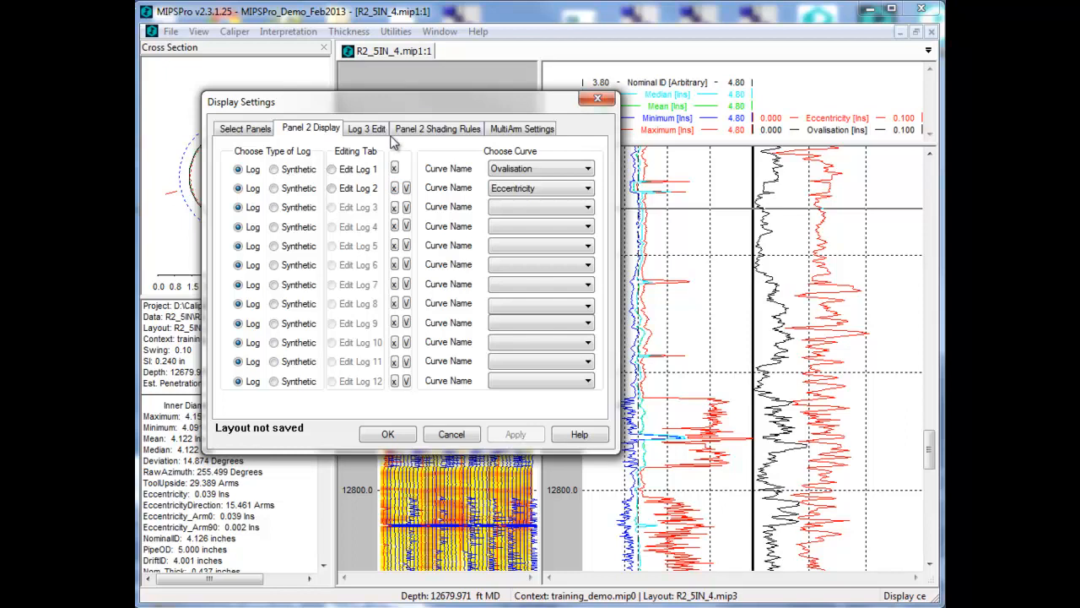
Change the line colour of Panel 2's Eccentricity log to blue and apply the change
{"action": "left_click", "coordinate": [353, 193]}
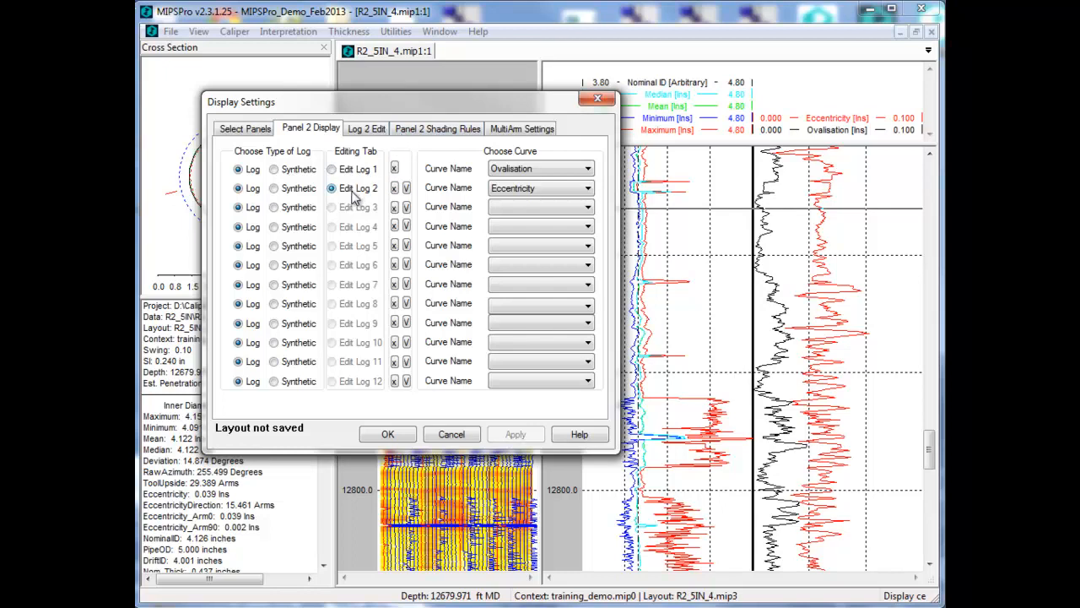
{"action": "left_click", "coordinate": [372, 130]}
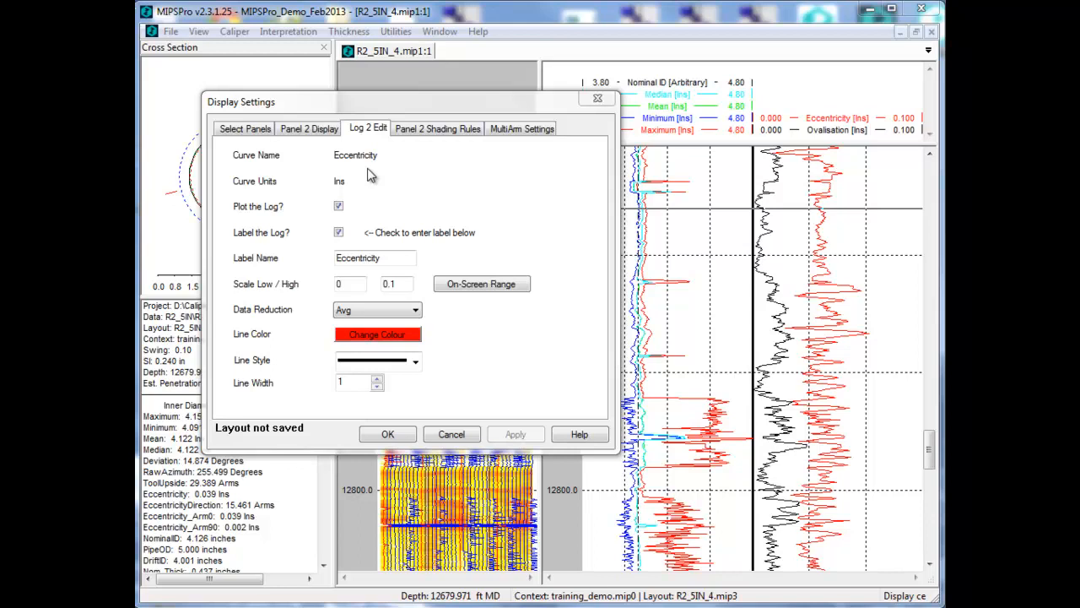
{"action": "left_click", "coordinate": [389, 259]}
{"action": "left_click", "coordinate": [419, 313]}
{"action": "left_click", "coordinate": [419, 313]}
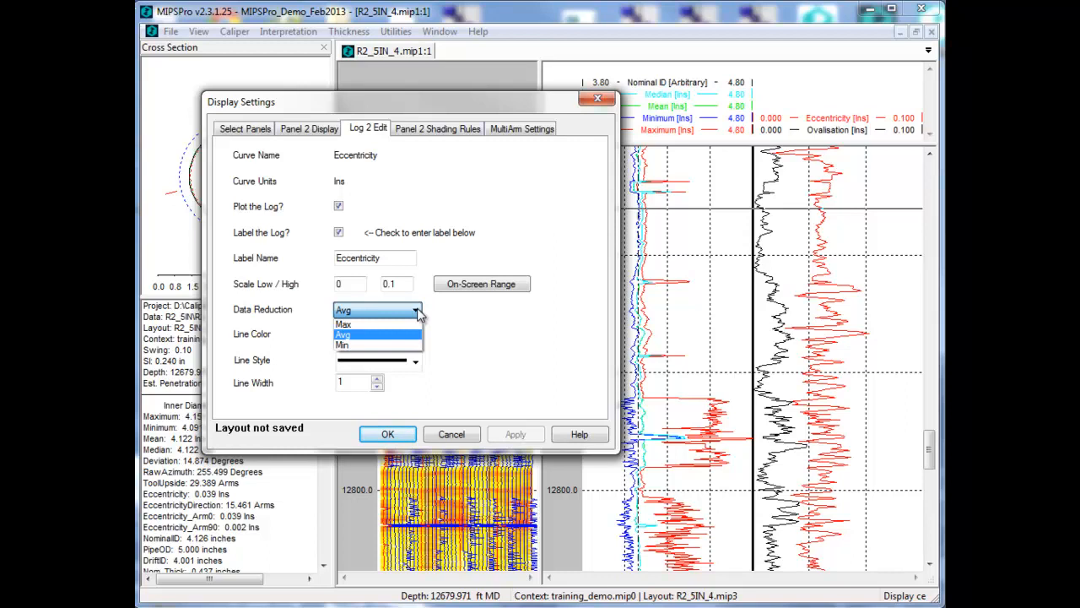
{"action": "left_click", "coordinate": [459, 321]}
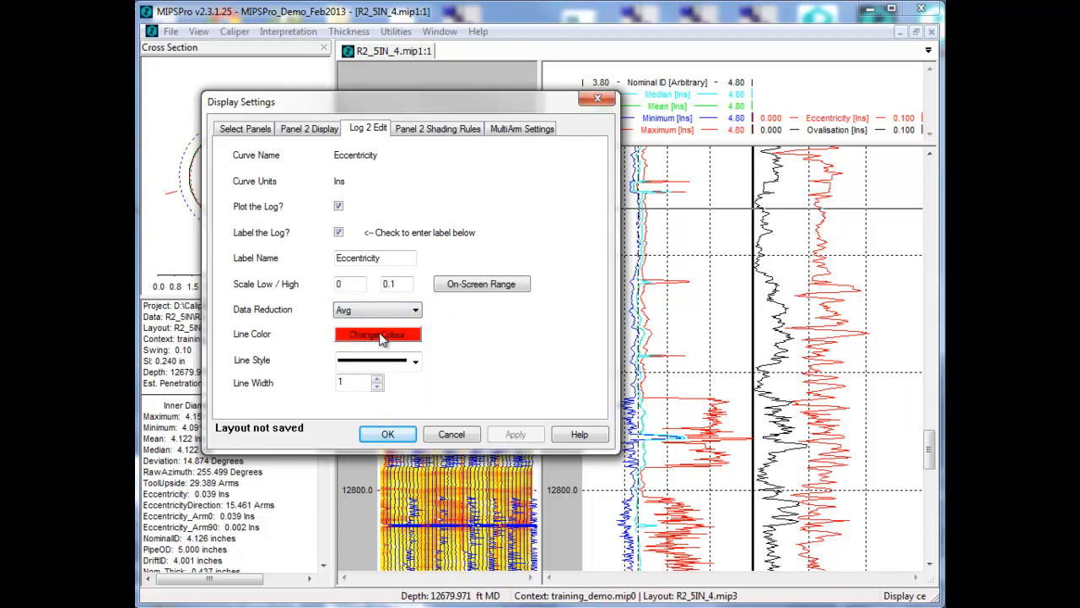
{"action": "left_click", "coordinate": [380, 336]}
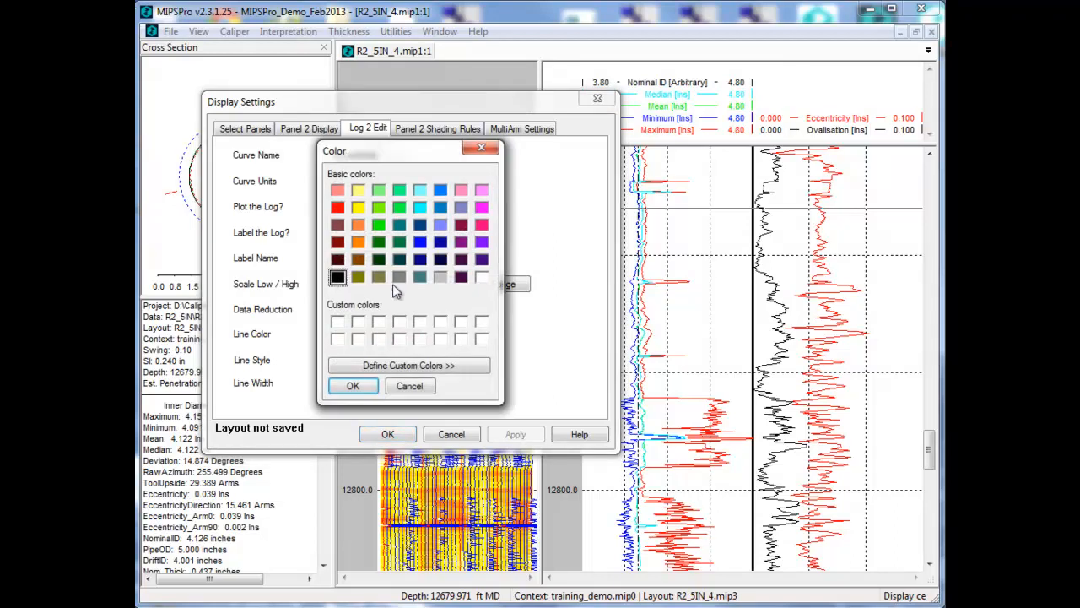
{"action": "left_click", "coordinate": [420, 244]}
{"action": "left_click", "coordinate": [354, 386]}
{"action": "left_click", "coordinate": [514, 433]}
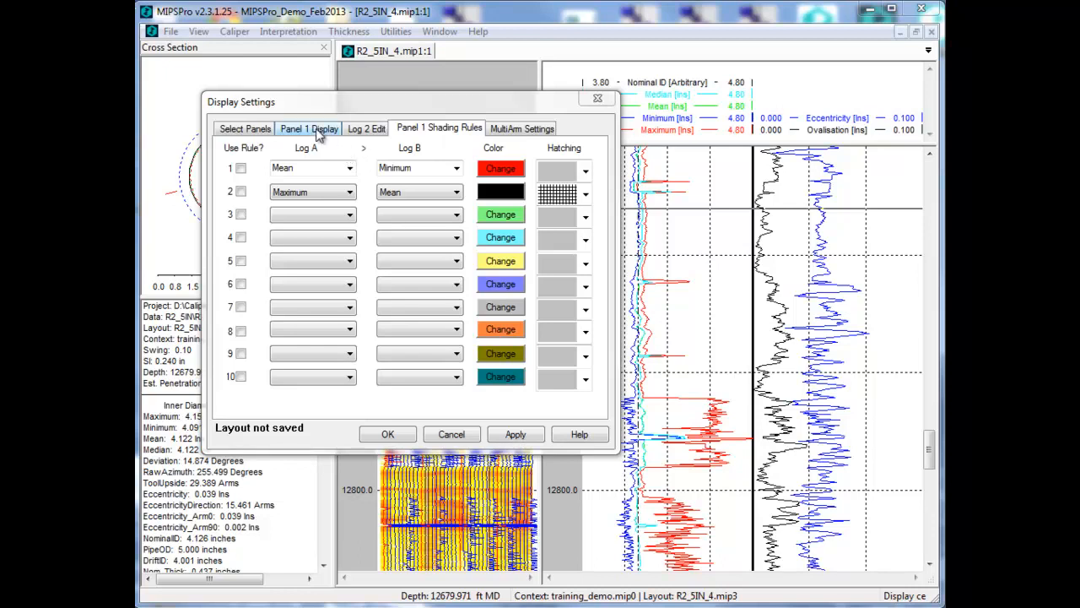
Enable Panel 1's second shading rule, Maximum greater than Mean, with black grid hatching and apply it
{"action": "left_click", "coordinate": [319, 133]}
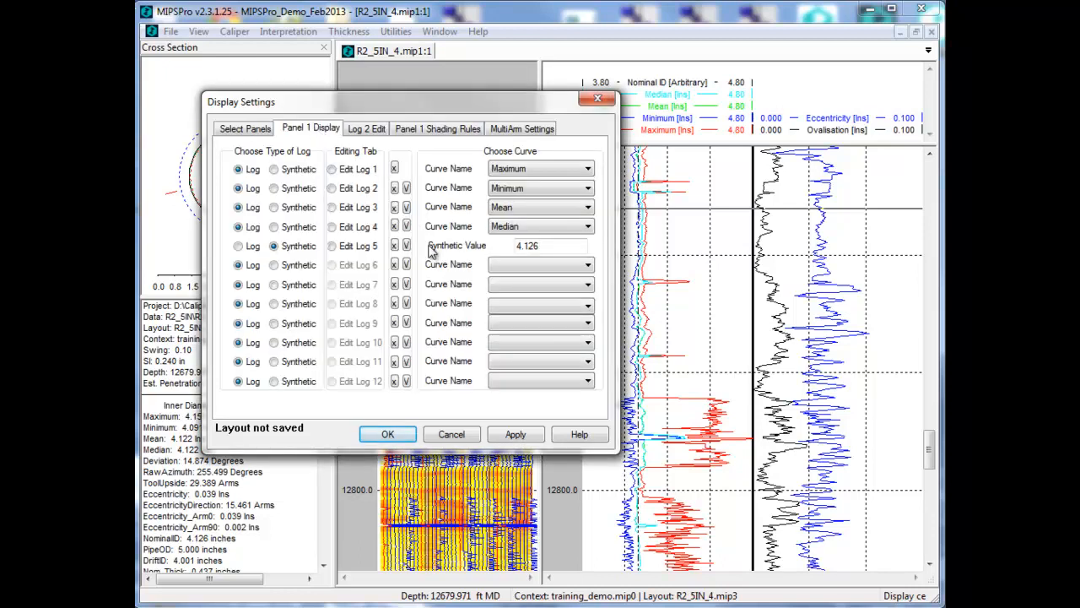
{"action": "left_click", "coordinate": [420, 133]}
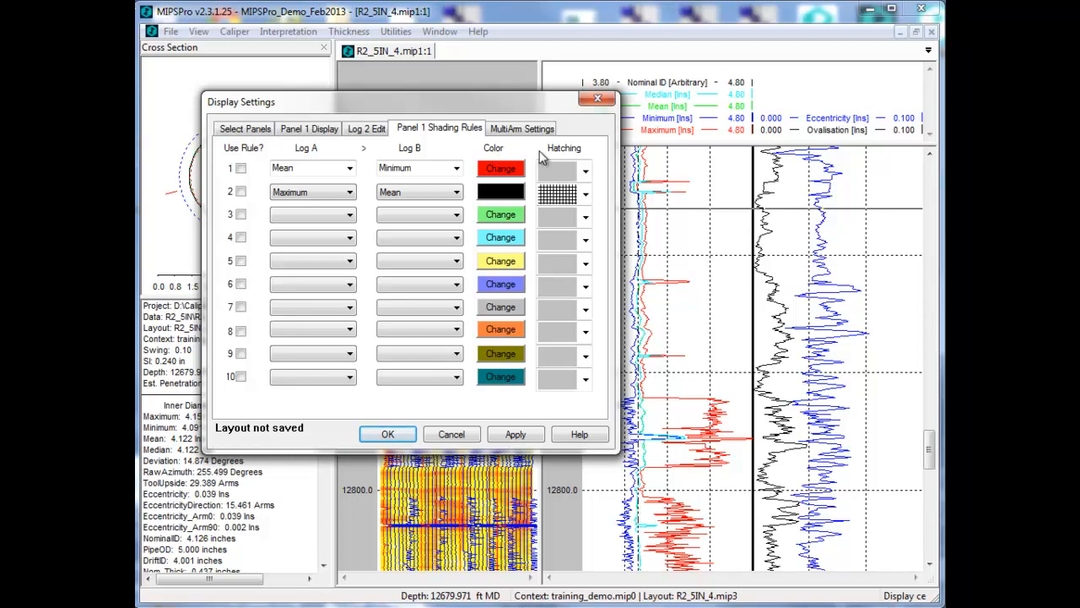
{"action": "left_click", "coordinate": [350, 194]}
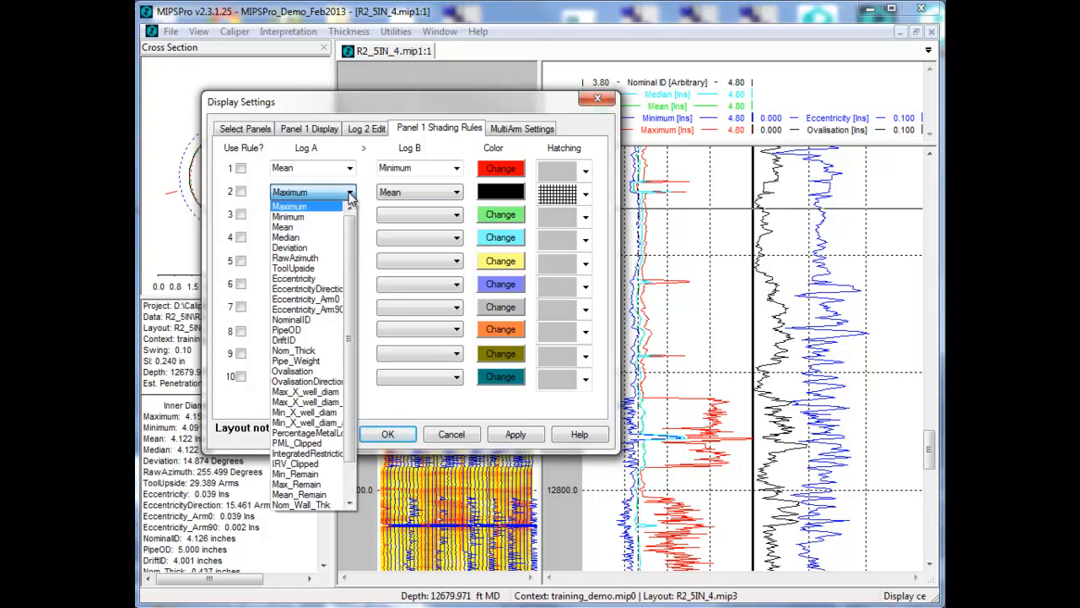
{"action": "left_click", "coordinate": [350, 194]}
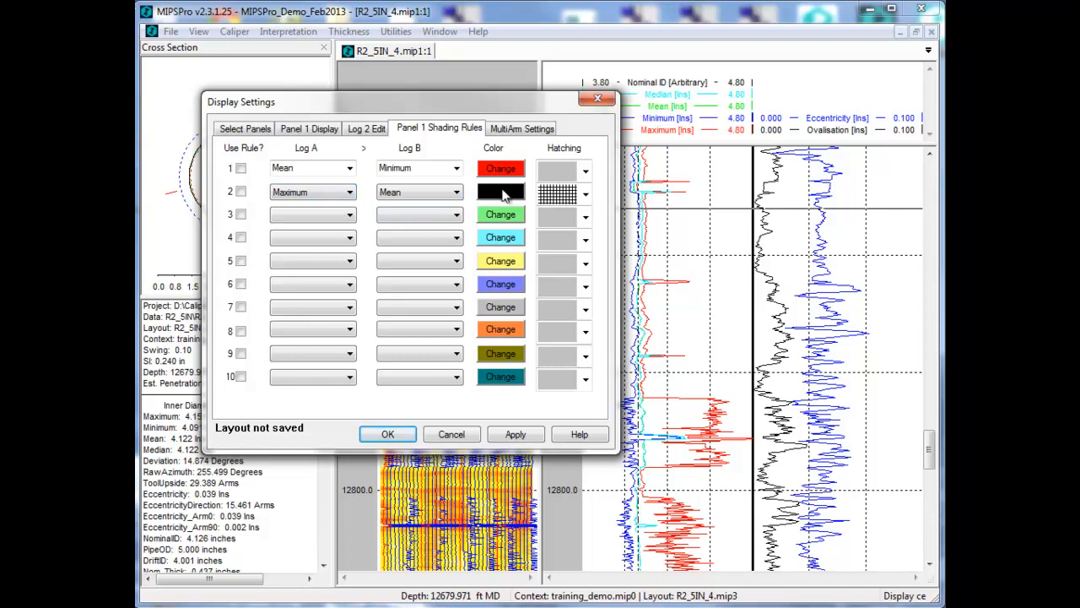
{"action": "left_click", "coordinate": [503, 194]}
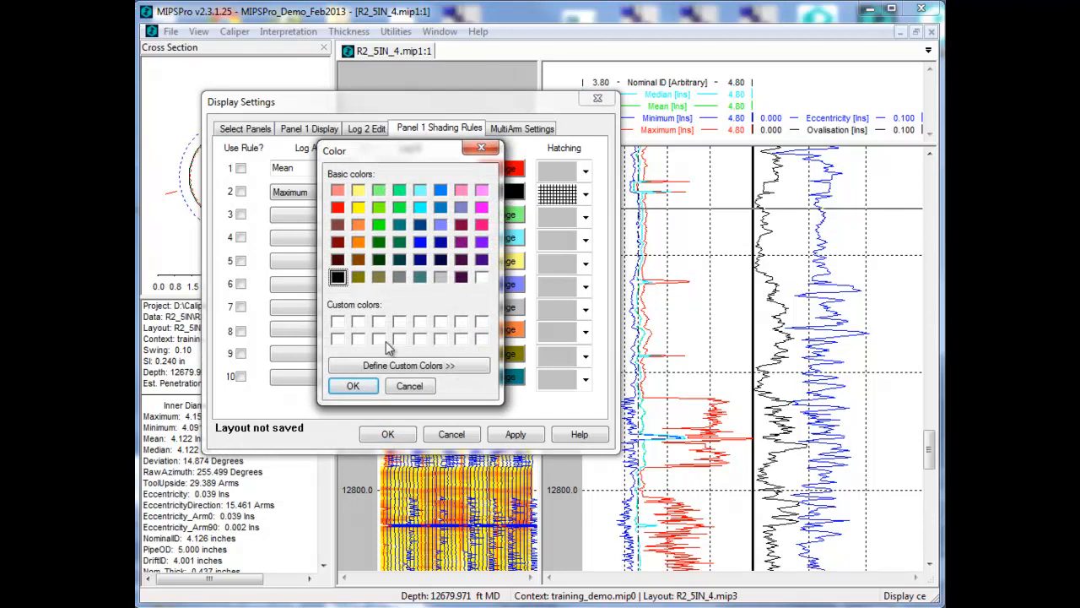
{"action": "left_click", "coordinate": [356, 387]}
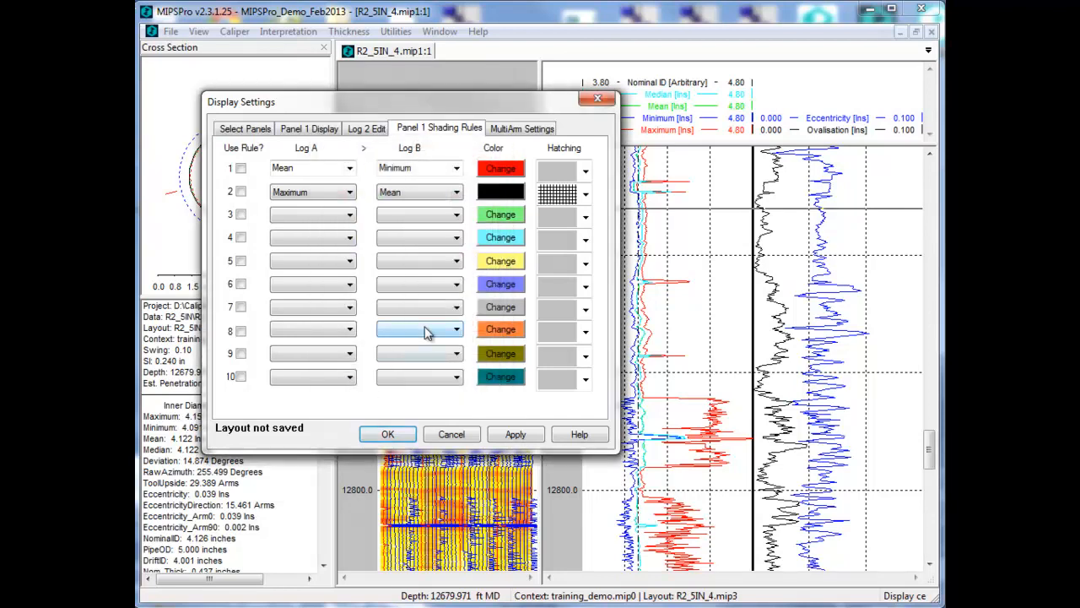
{"action": "left_click", "coordinate": [586, 196]}
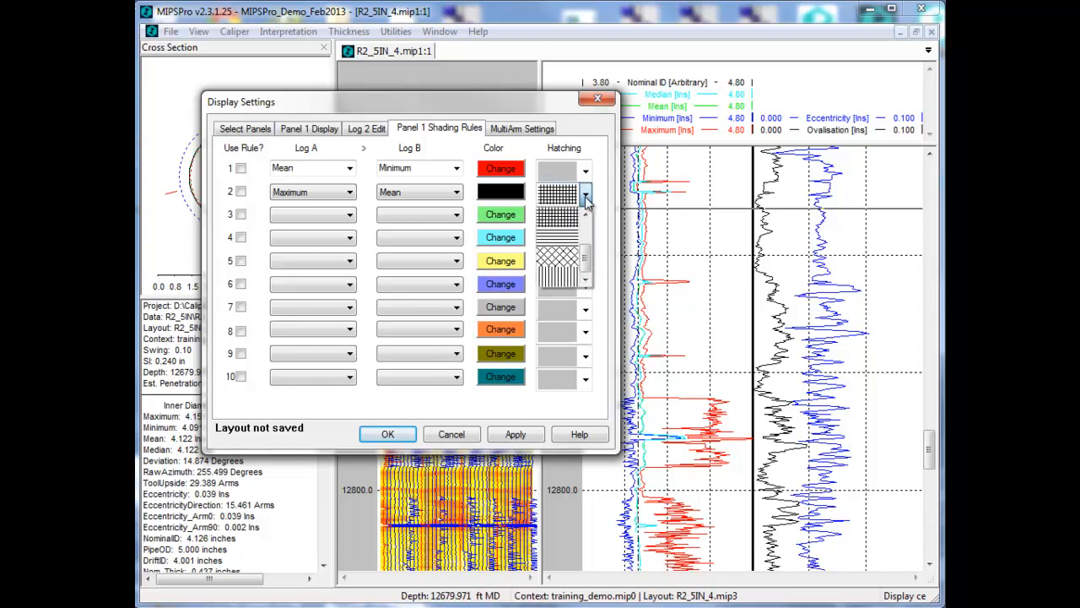
{"action": "left_click", "coordinate": [585, 195]}
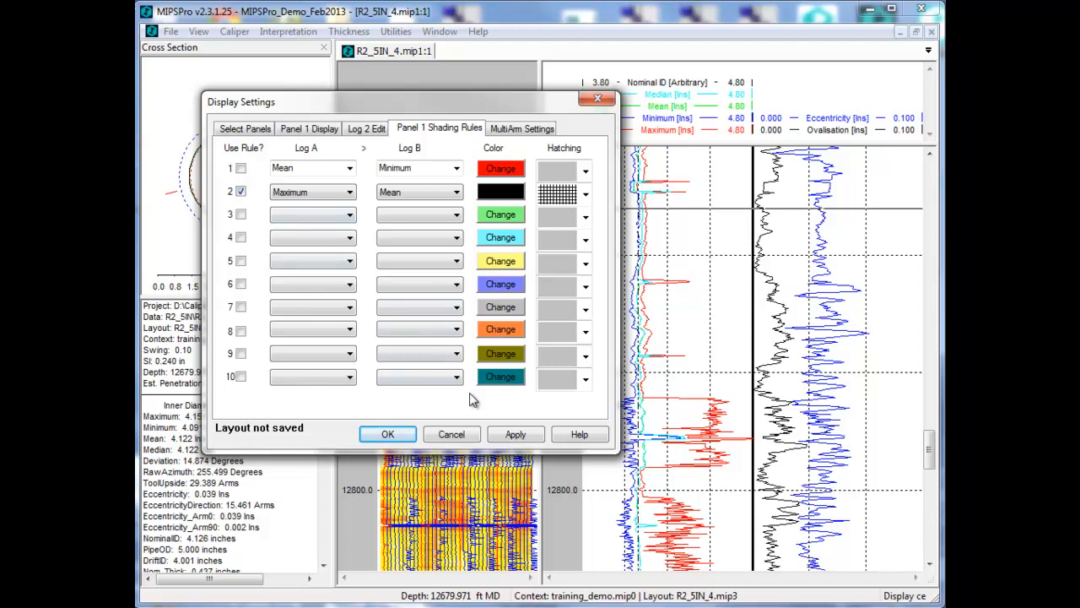
{"action": "left_click", "coordinate": [514, 434]}
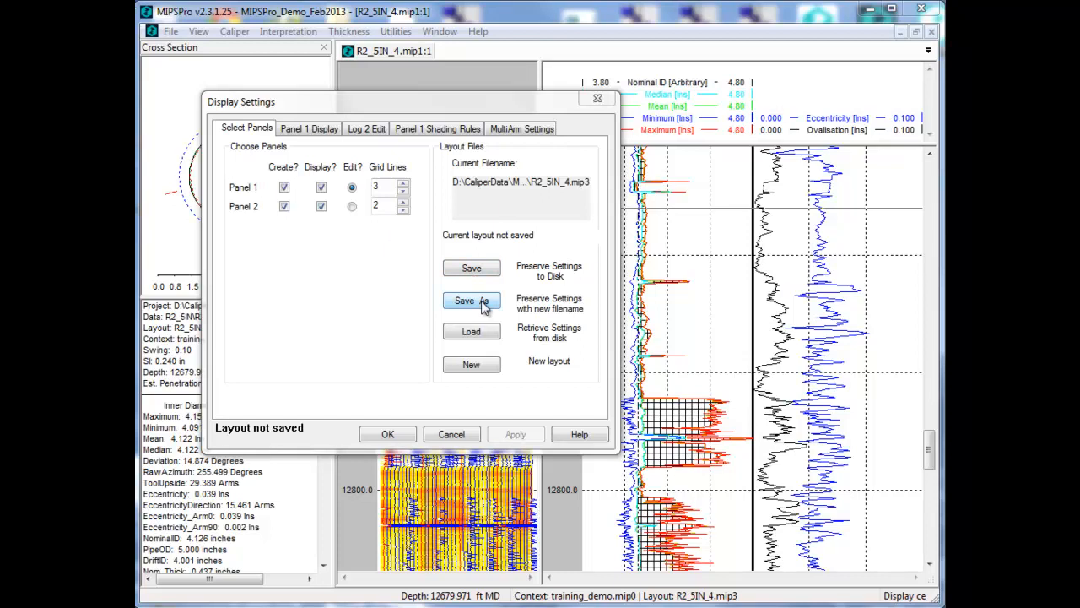
{"action": "key", "text": "Return"}
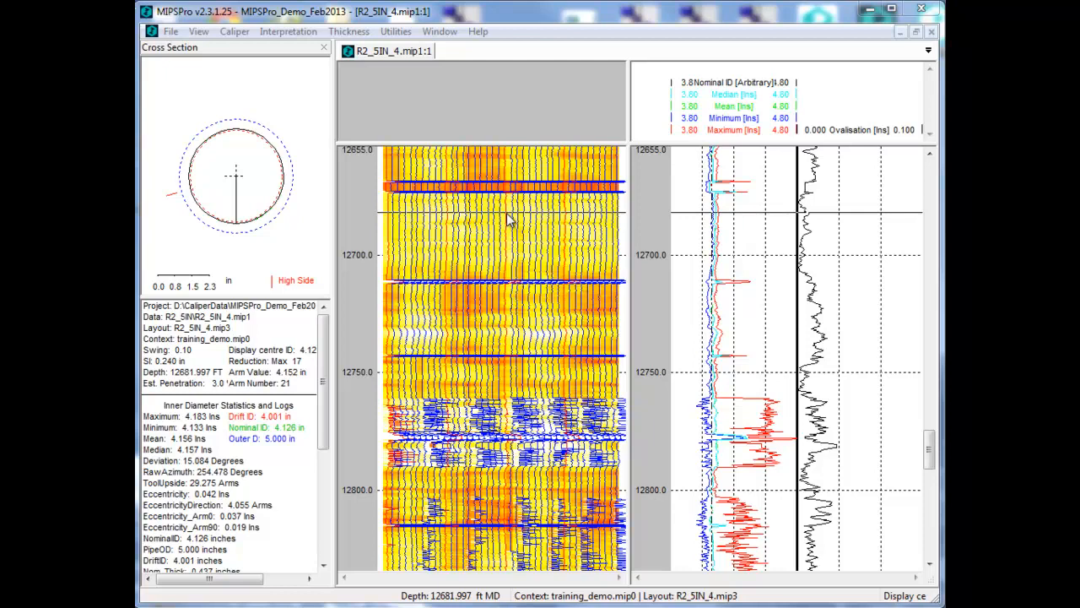
Hide the caliper lines in the multi-arm panel and show them again
{"action": "right_click", "coordinate": [509, 220]}
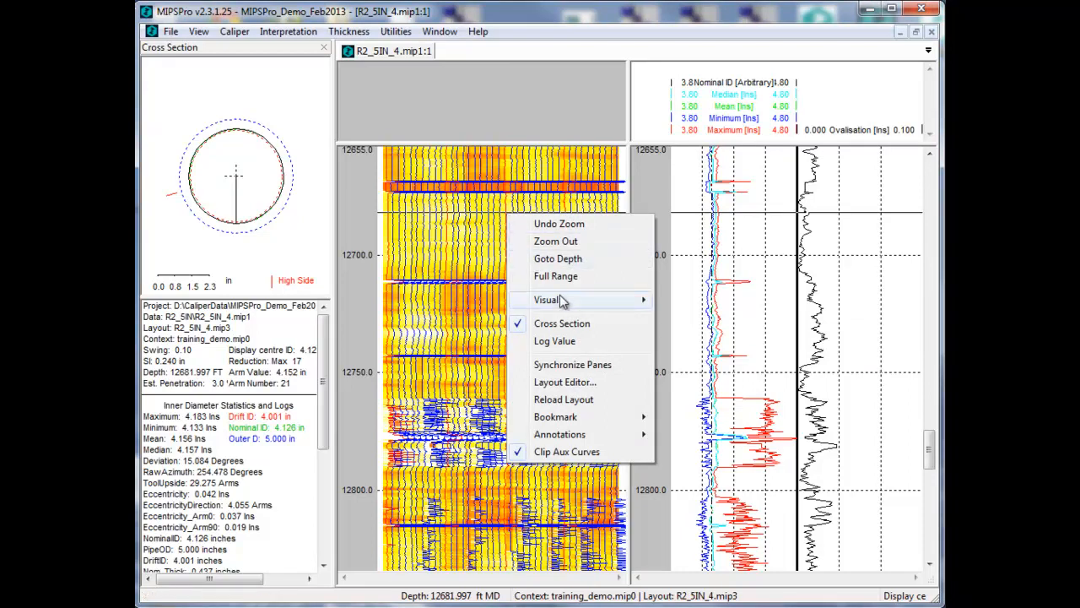
{"action": "mouse_move", "coordinate": [559, 298]}
{"action": "left_click", "coordinate": [675, 303]}
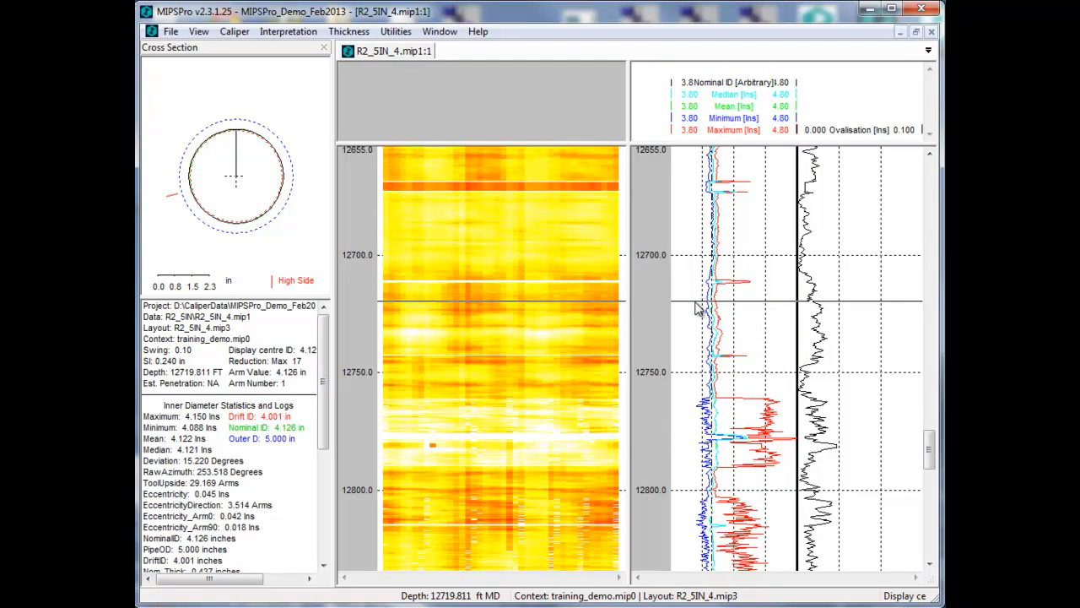
{"action": "right_click", "coordinate": [528, 250]}
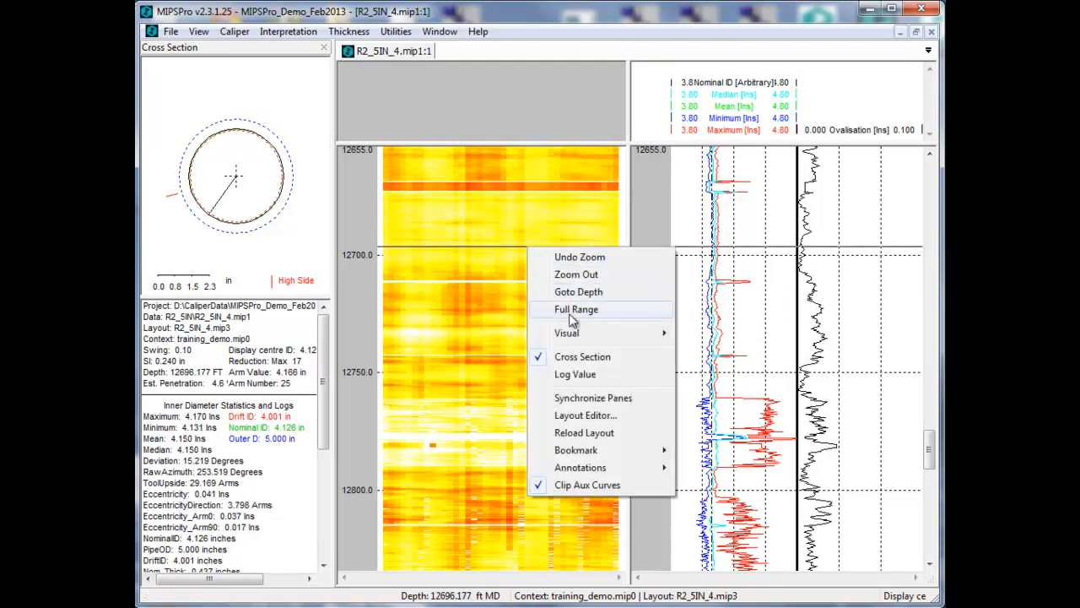
{"action": "mouse_move", "coordinate": [577, 331]}
{"action": "left_click", "coordinate": [711, 333]}
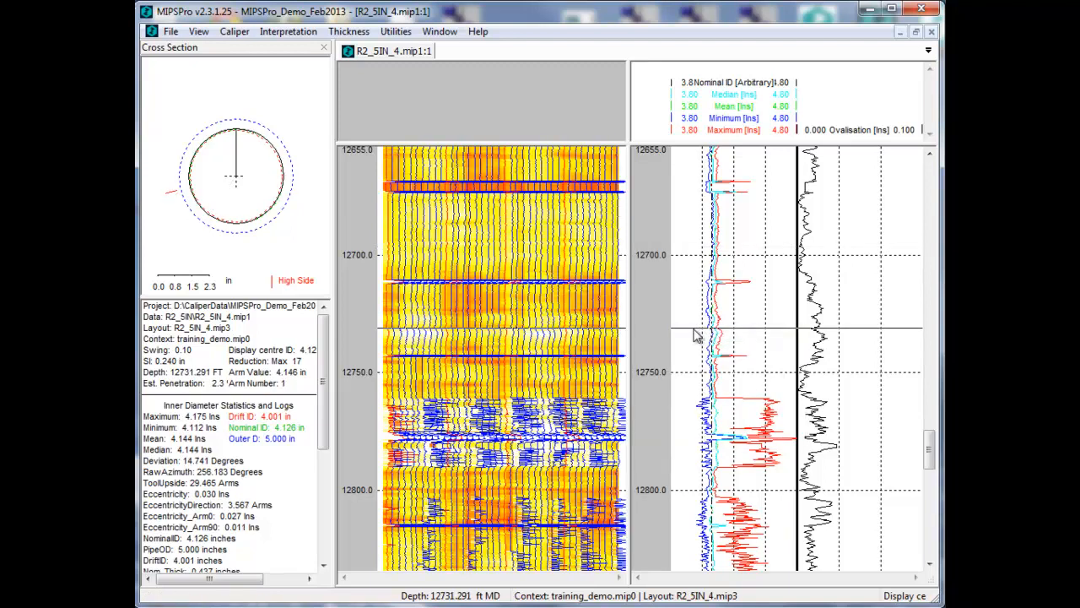
Show the centre lines in the multi-arm panel and hide them again
{"action": "right_click", "coordinate": [507, 248]}
{"action": "mouse_move", "coordinate": [560, 338]}
{"action": "left_click", "coordinate": [686, 352]}
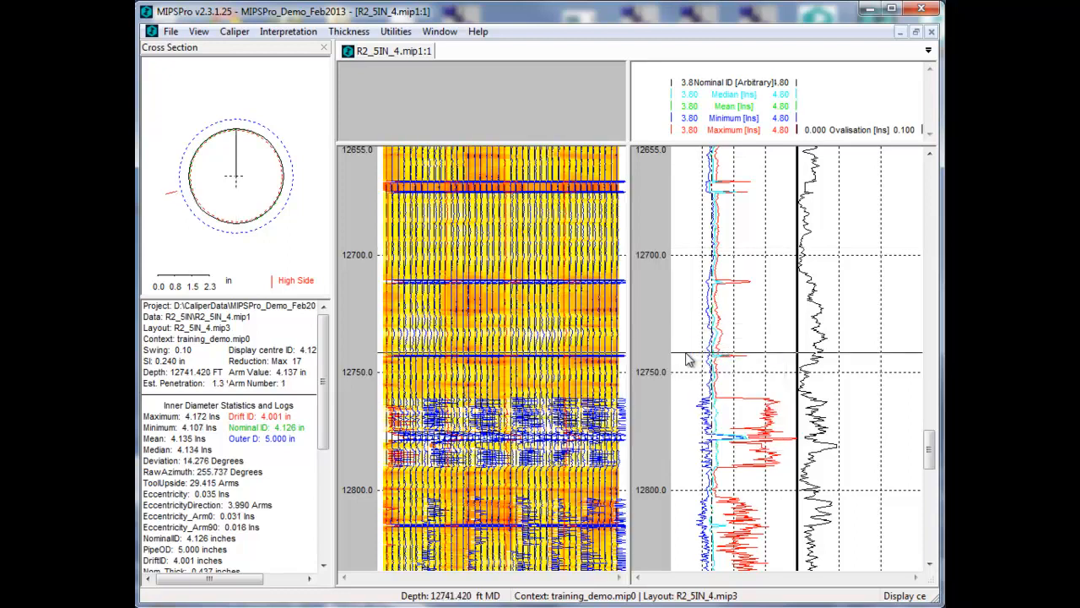
{"action": "right_click", "coordinate": [498, 256]}
{"action": "mouse_move", "coordinate": [557, 343]}
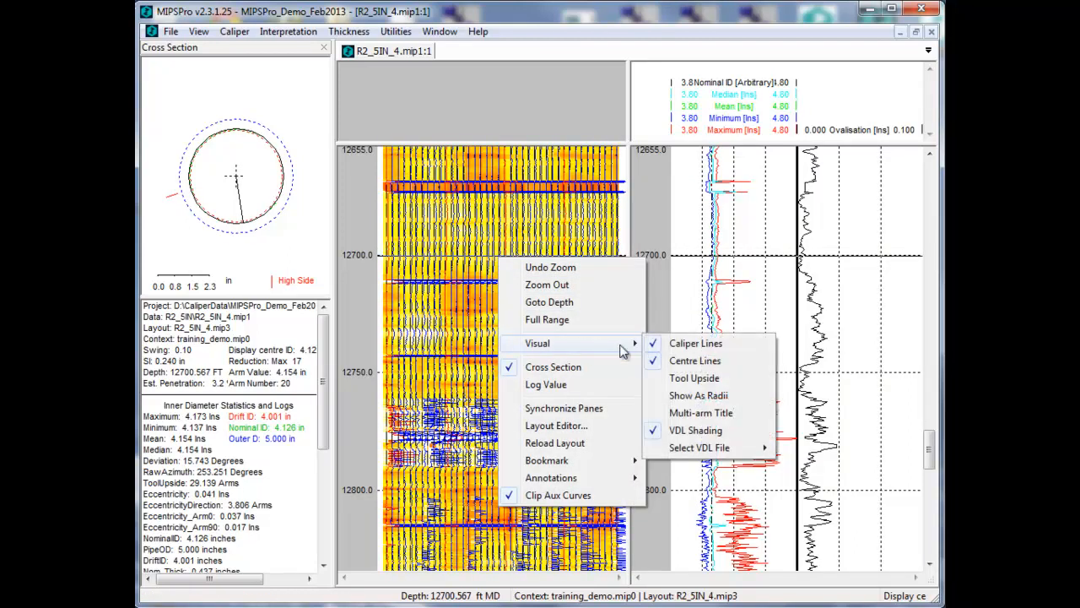
{"action": "left_click", "coordinate": [688, 361]}
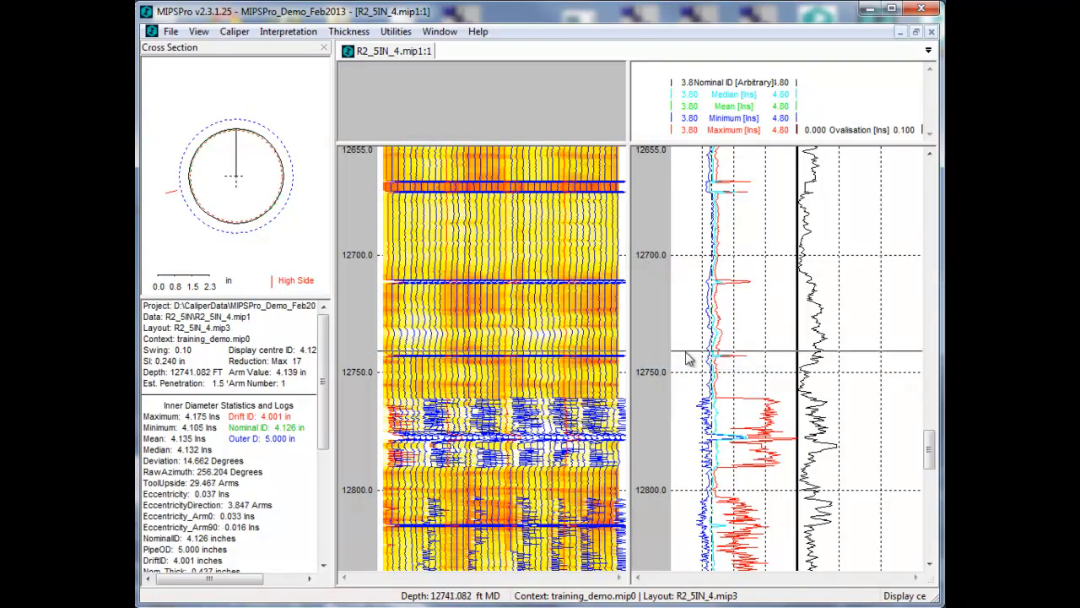
Turn on the tool upside display in the multi-arm panel
{"action": "right_click", "coordinate": [457, 269]}
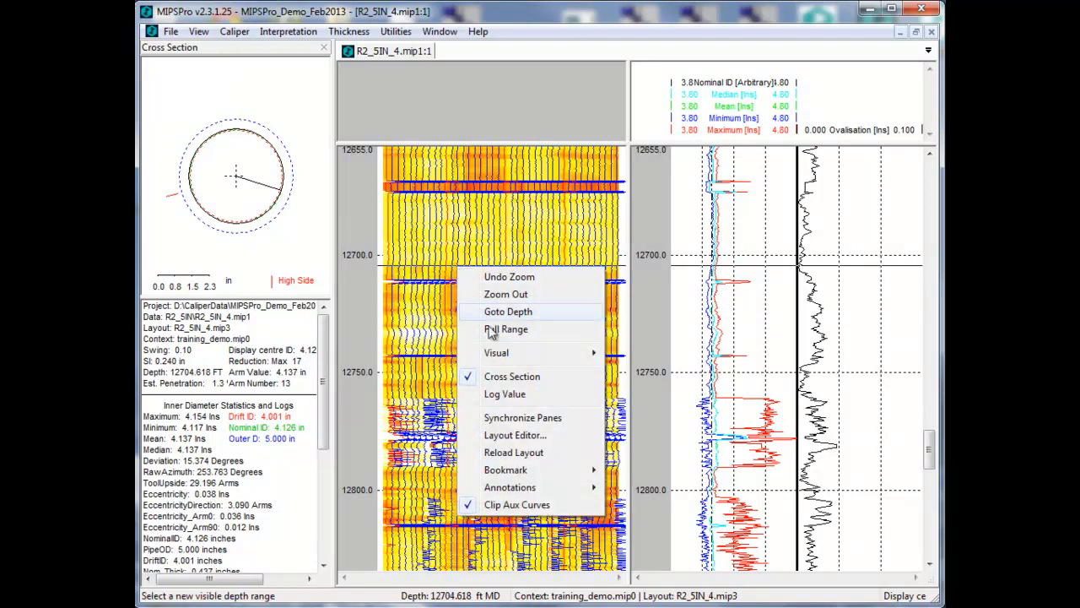
{"action": "mouse_move", "coordinate": [496, 355]}
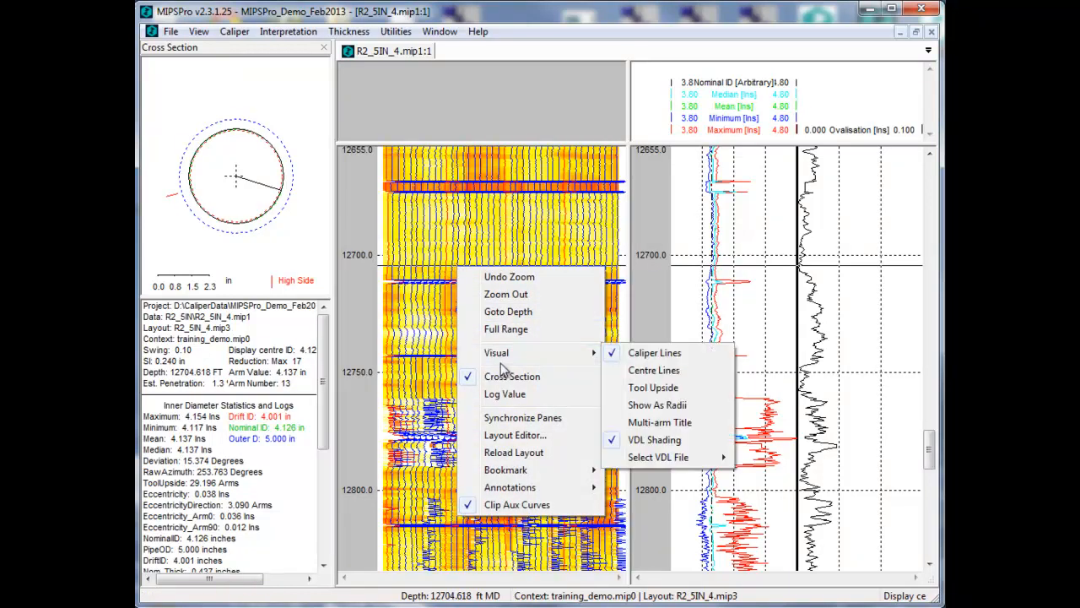
{"action": "left_click", "coordinate": [649, 386]}
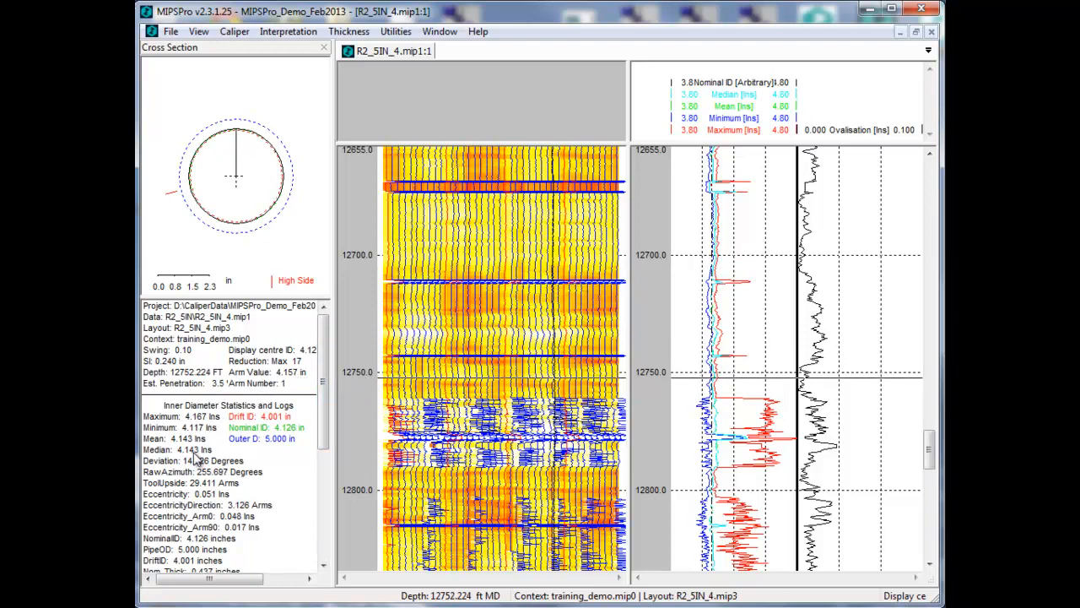
Show the caliper values and statistics as radii, and switch them back to diameters
{"action": "right_click", "coordinate": [442, 249]}
{"action": "mouse_move", "coordinate": [548, 330]}
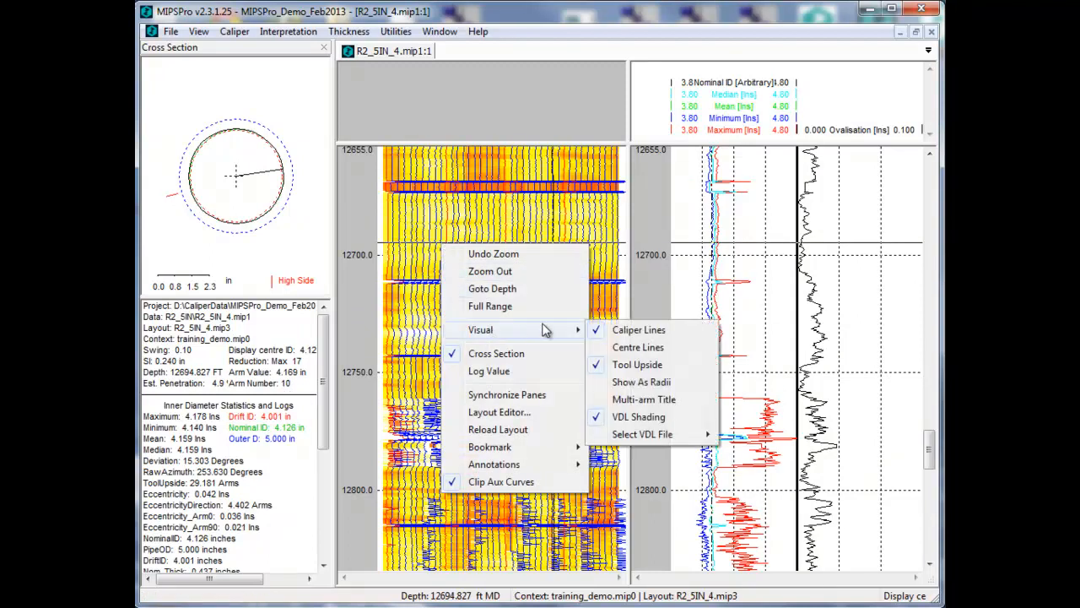
{"action": "left_click", "coordinate": [626, 384]}
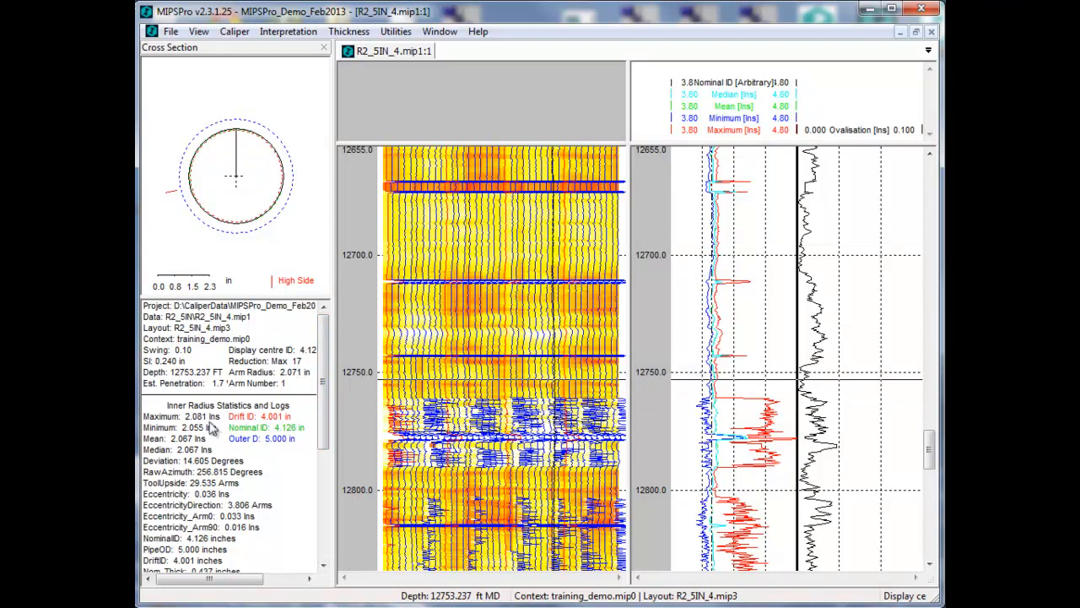
{"action": "right_click", "coordinate": [435, 300]}
{"action": "mouse_move", "coordinate": [511, 386]}
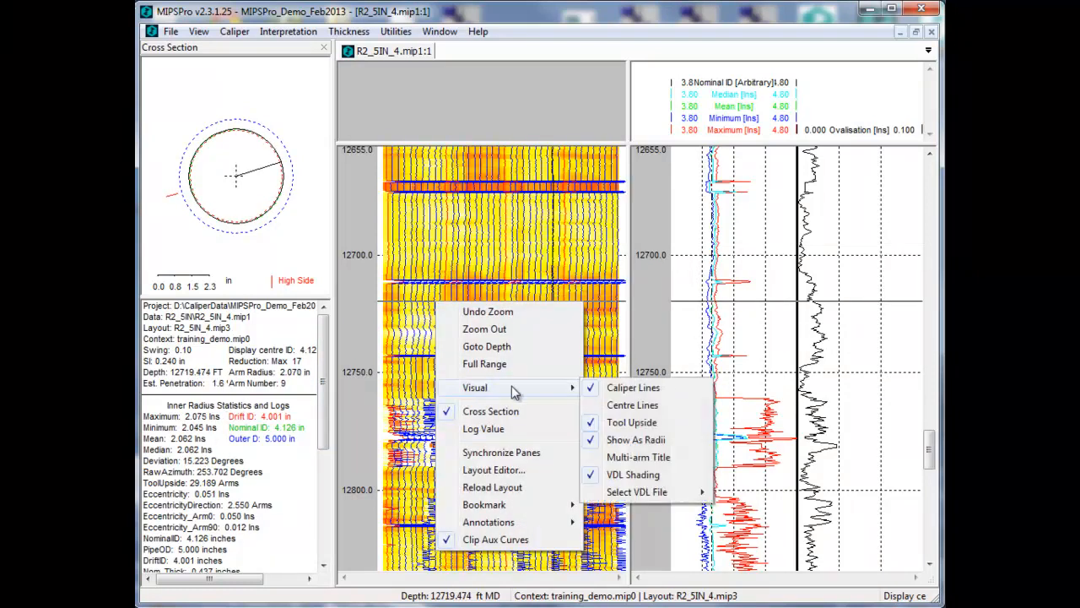
{"action": "left_click", "coordinate": [622, 438]}
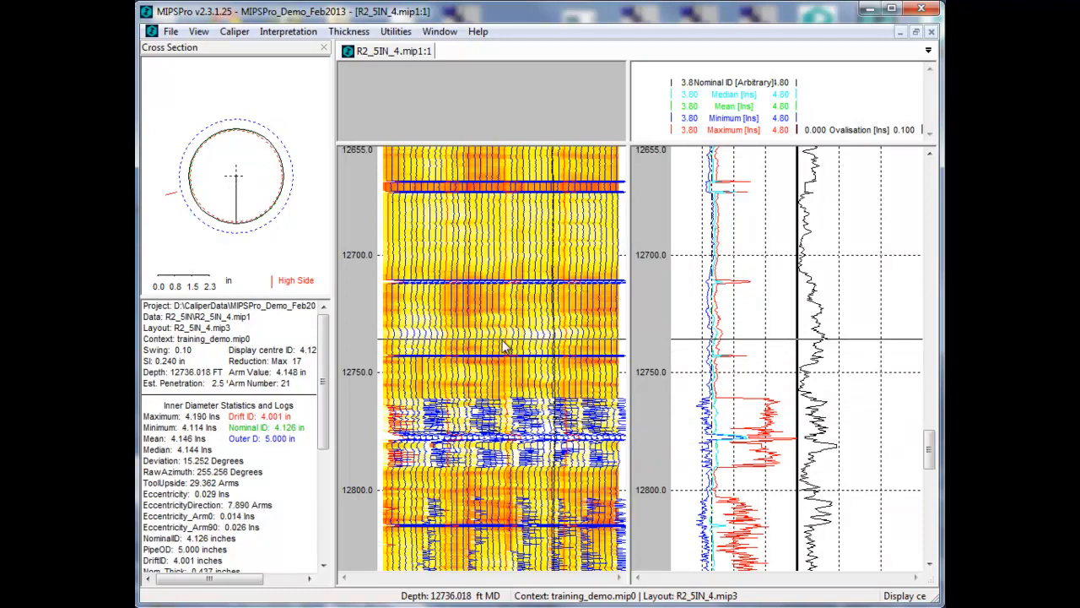
Show the multi-arm title above the multi-arm panel
{"action": "right_click", "coordinate": [493, 320]}
{"action": "mouse_move", "coordinate": [584, 408]}
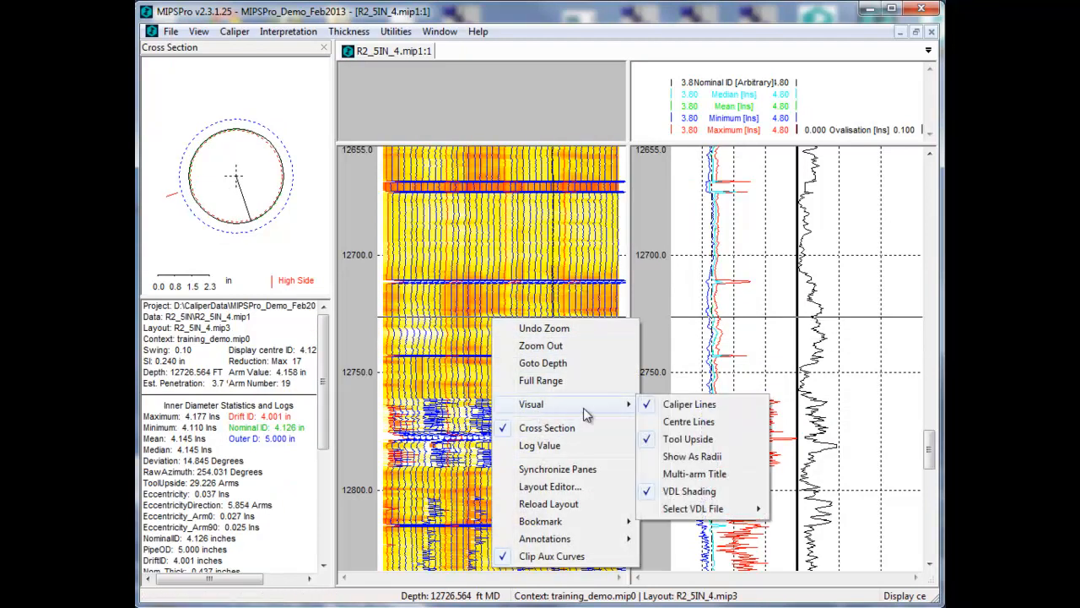
{"action": "left_click", "coordinate": [702, 476]}
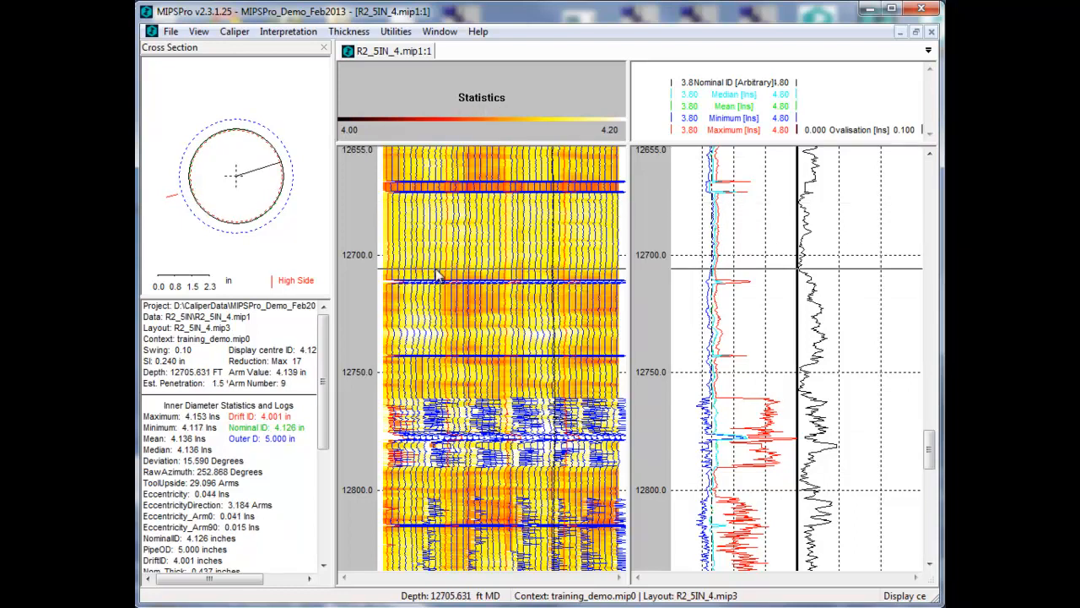
Turn off the VDL shading in the multi-arm panel and turn it back on
{"action": "right_click", "coordinate": [406, 226]}
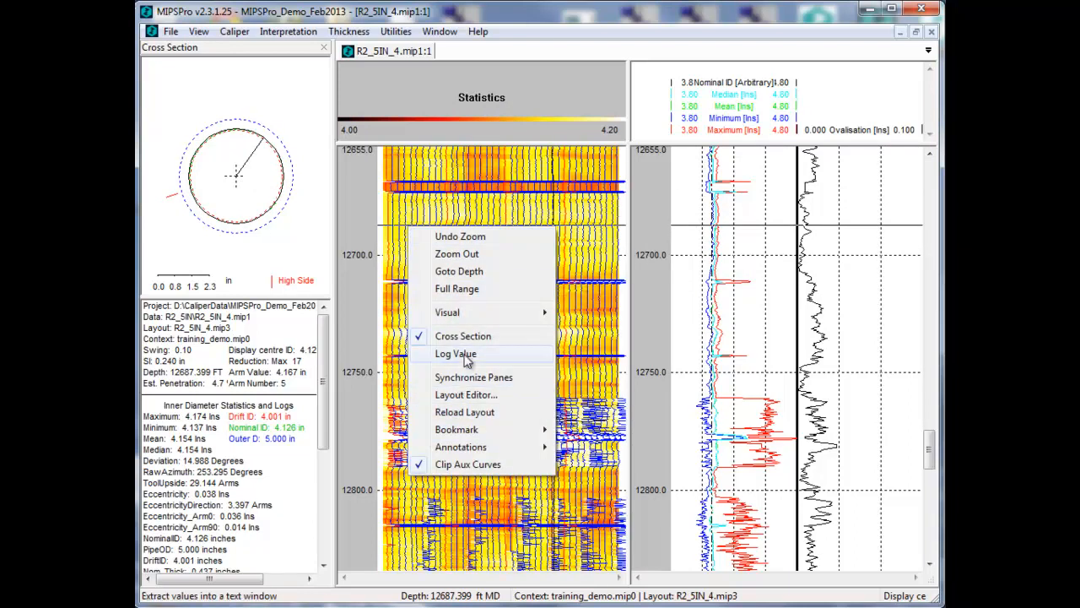
{"action": "mouse_move", "coordinate": [469, 314]}
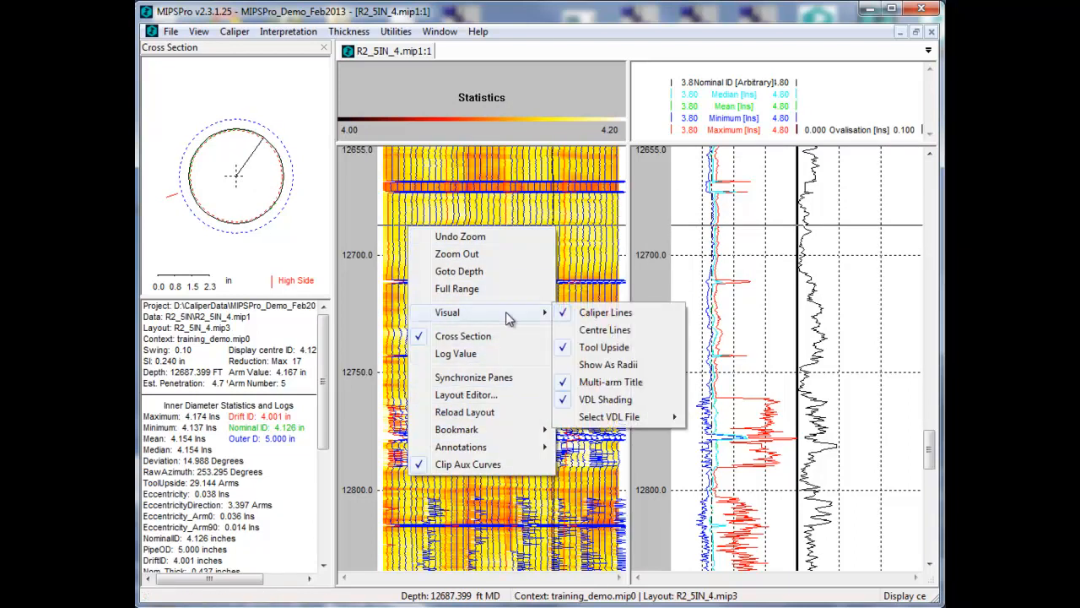
{"action": "left_click", "coordinate": [604, 400]}
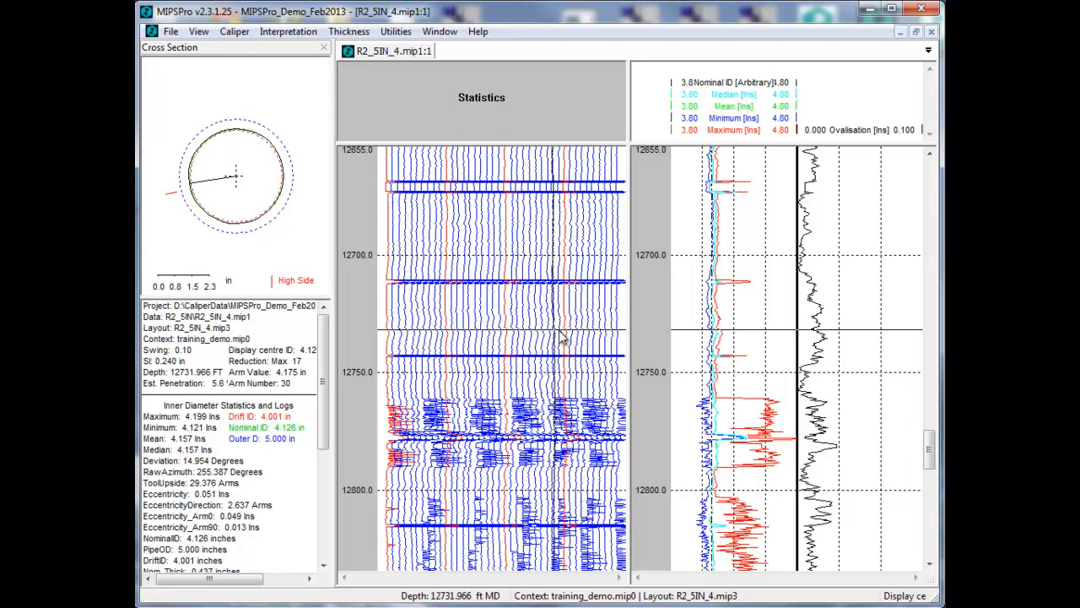
{"action": "right_click", "coordinate": [483, 249]}
{"action": "mouse_move", "coordinate": [543, 336]}
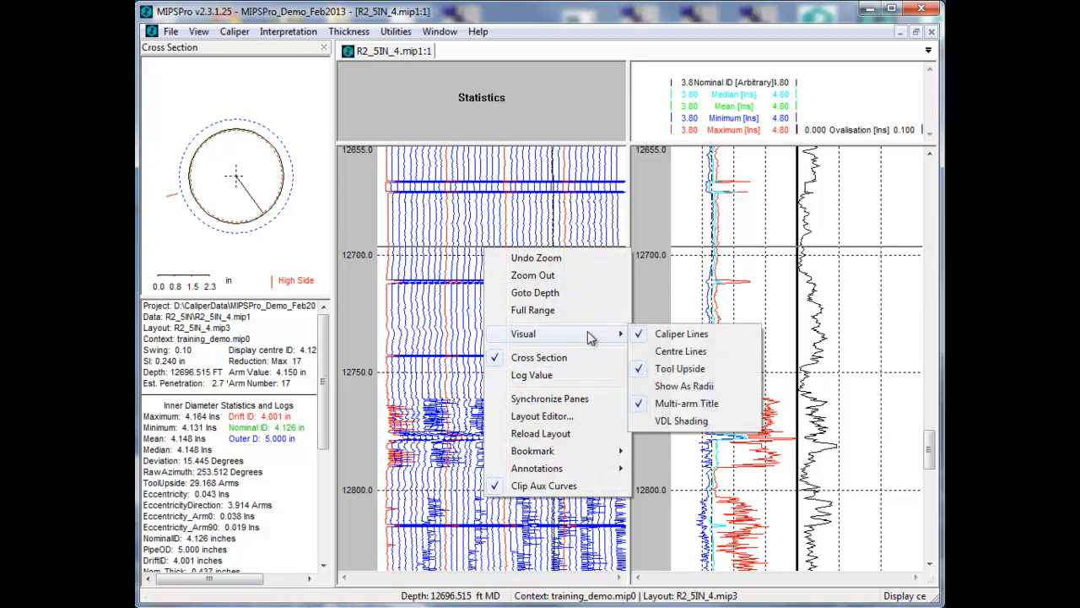
{"action": "left_click", "coordinate": [685, 438]}
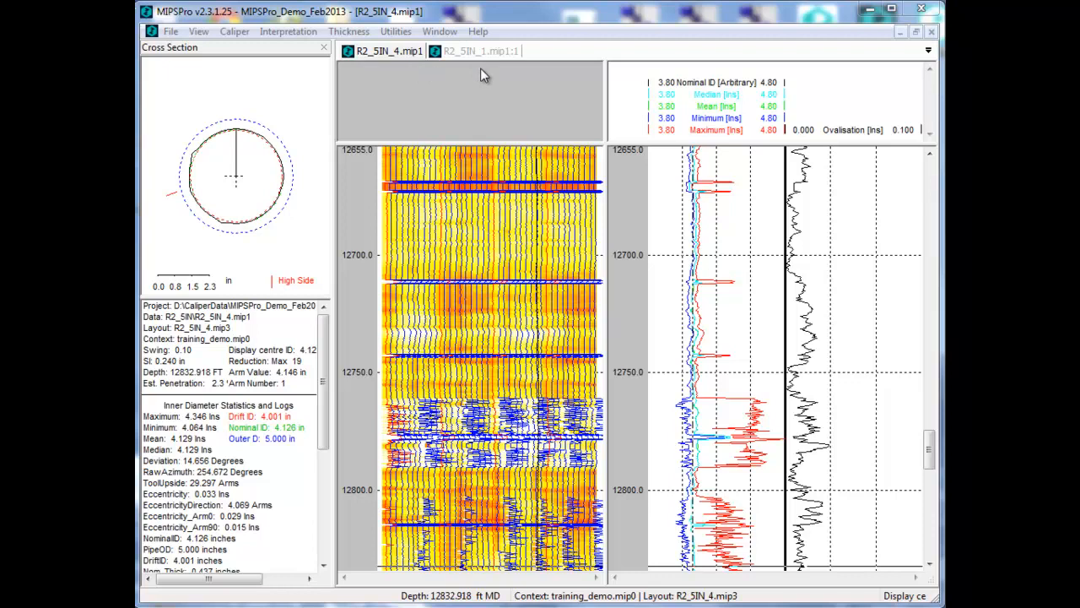
Check the pane synchronisation option and compare the R2_5IN_4.mip1 and R2_5IN_1.mip1 logs by switching between them
{"action": "right_click", "coordinate": [434, 217]}
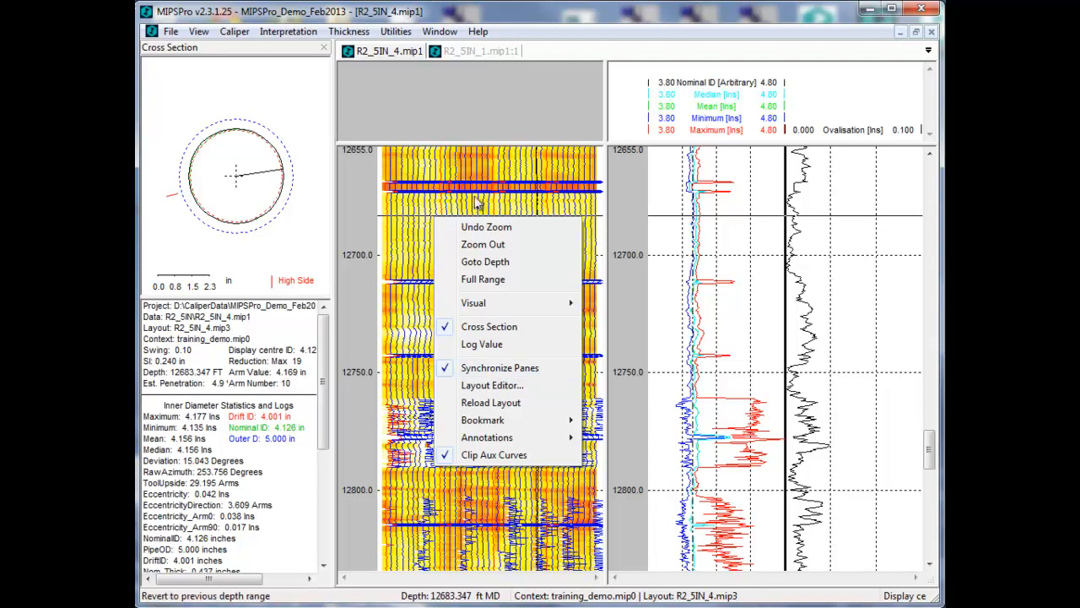
{"action": "left_click", "coordinate": [470, 50]}
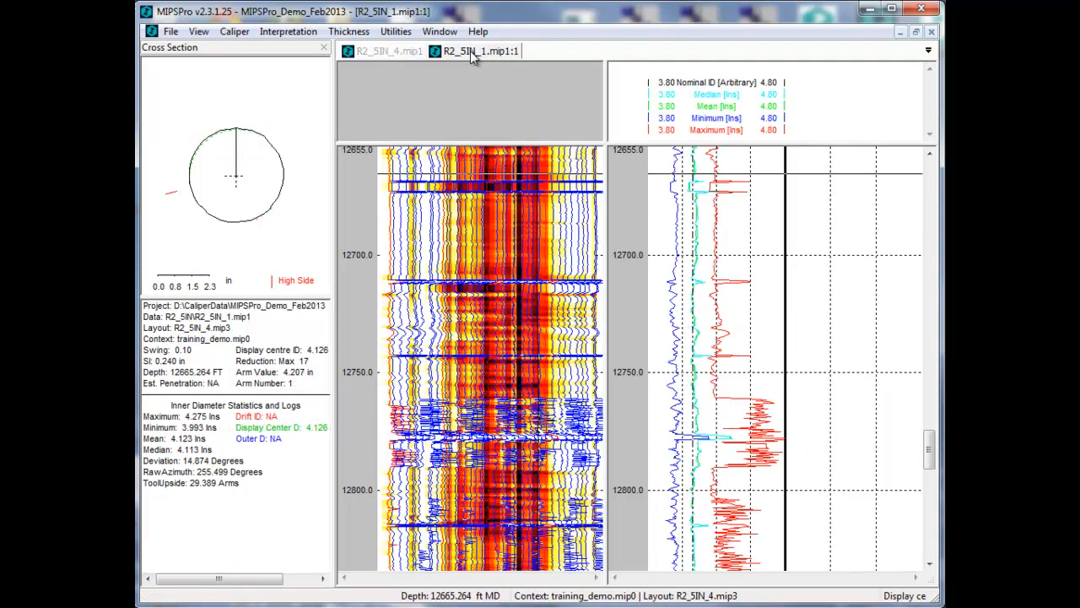
{"action": "left_click", "coordinate": [390, 51]}
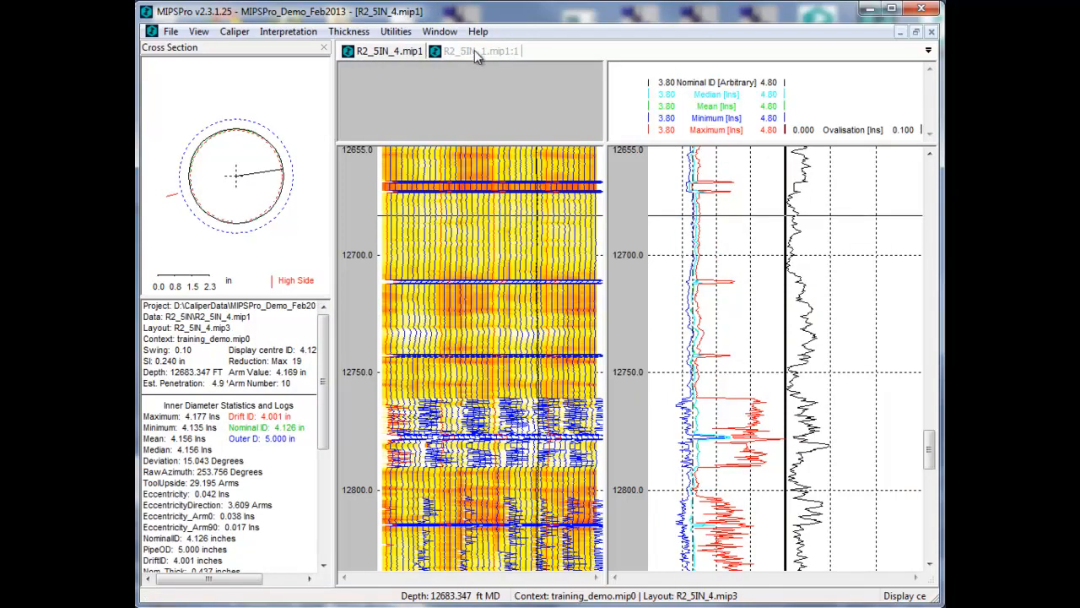
{"action": "left_click", "coordinate": [474, 50]}
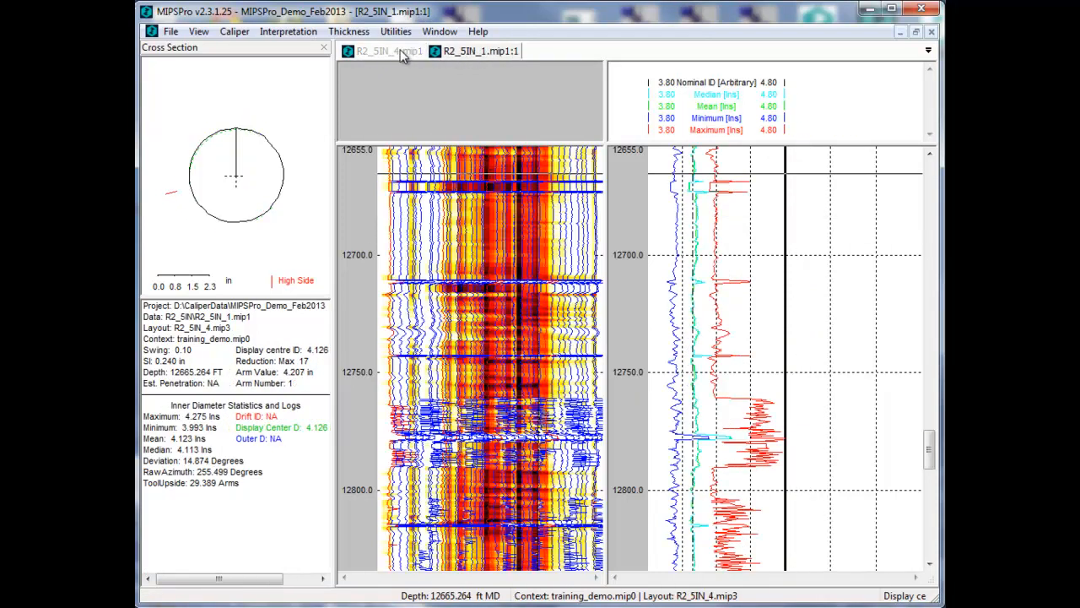
{"action": "left_click", "coordinate": [396, 51]}
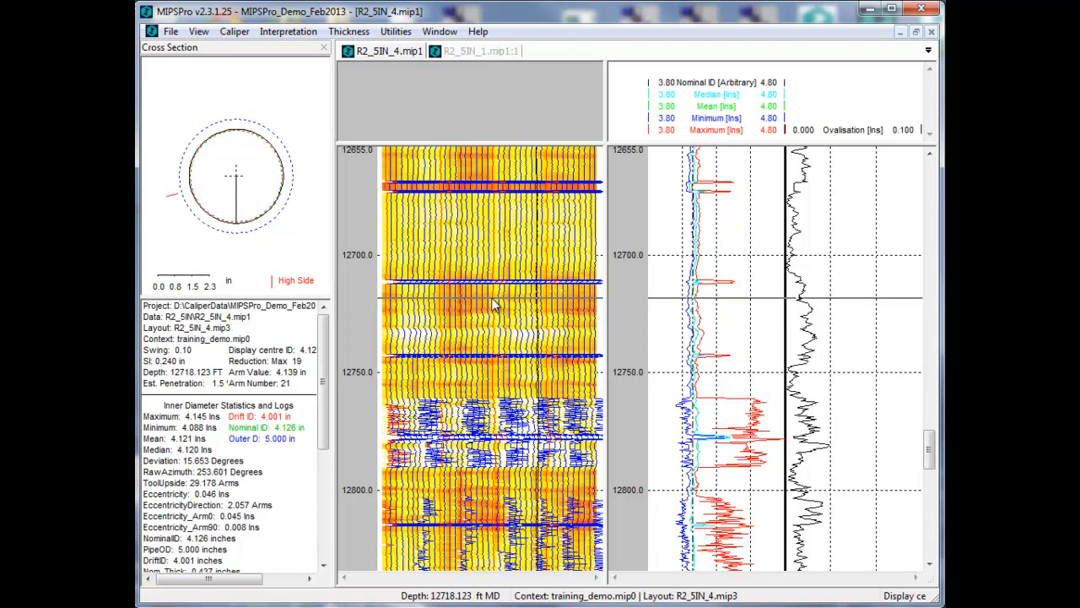
Tile the R2_5IN_4 and R2_5IN_1 windows vertically and move the synchronised logs to shallower depths and back
{"action": "left_click", "coordinate": [440, 31]}
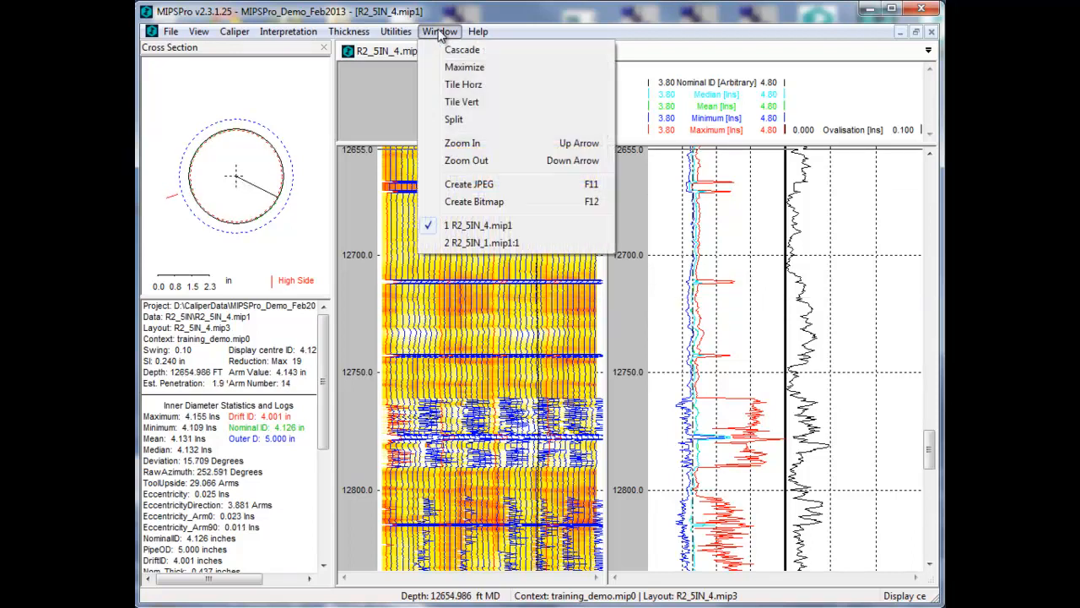
{"action": "left_click", "coordinate": [467, 102]}
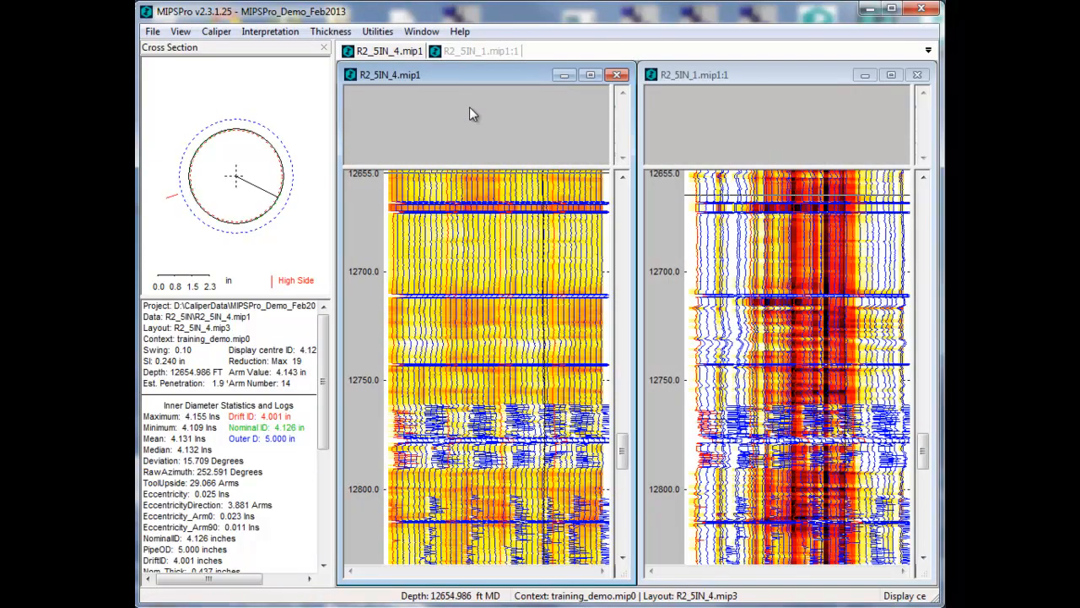
{"action": "left_click", "coordinate": [622, 380]}
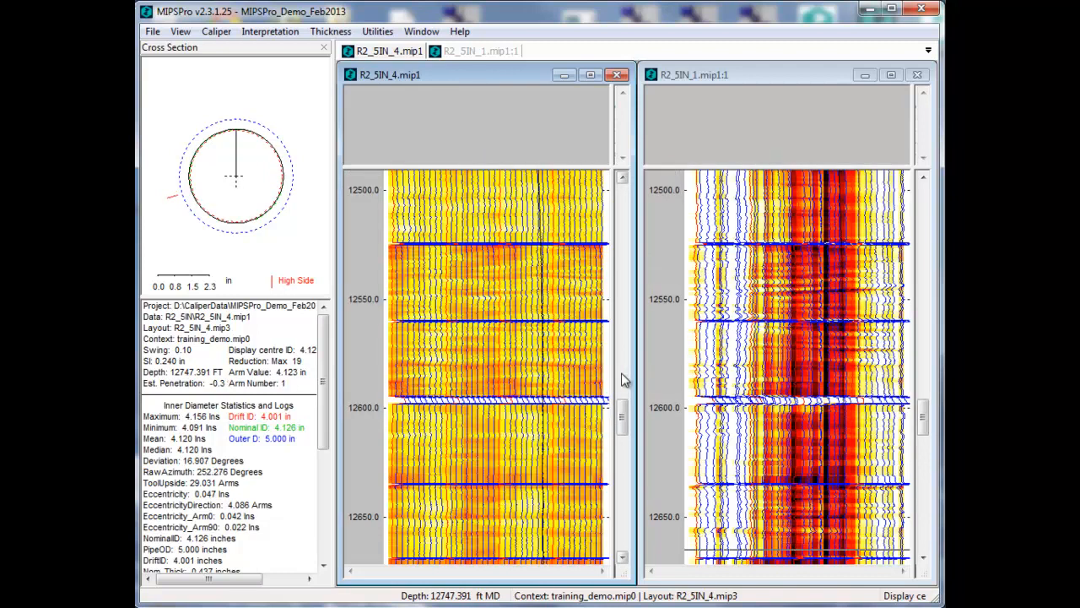
{"action": "left_click", "coordinate": [623, 477]}
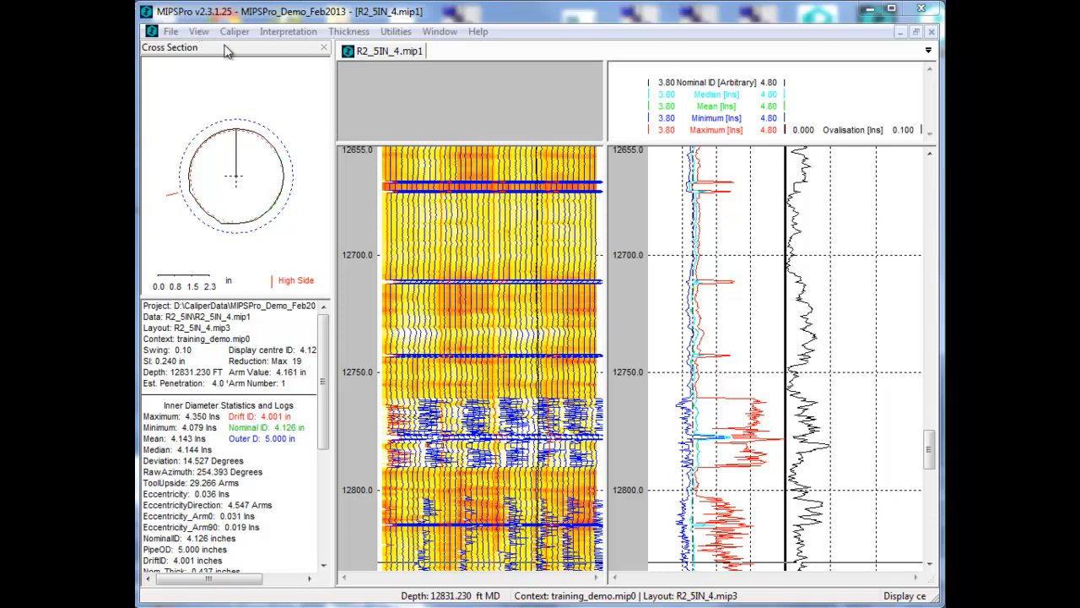
Open the plot parameters for R2_5IN_4.mip1 and examine the available page sizes and dots-per-inch options
{"action": "left_click", "coordinate": [200, 34]}
{"action": "left_click", "coordinate": [239, 161]}
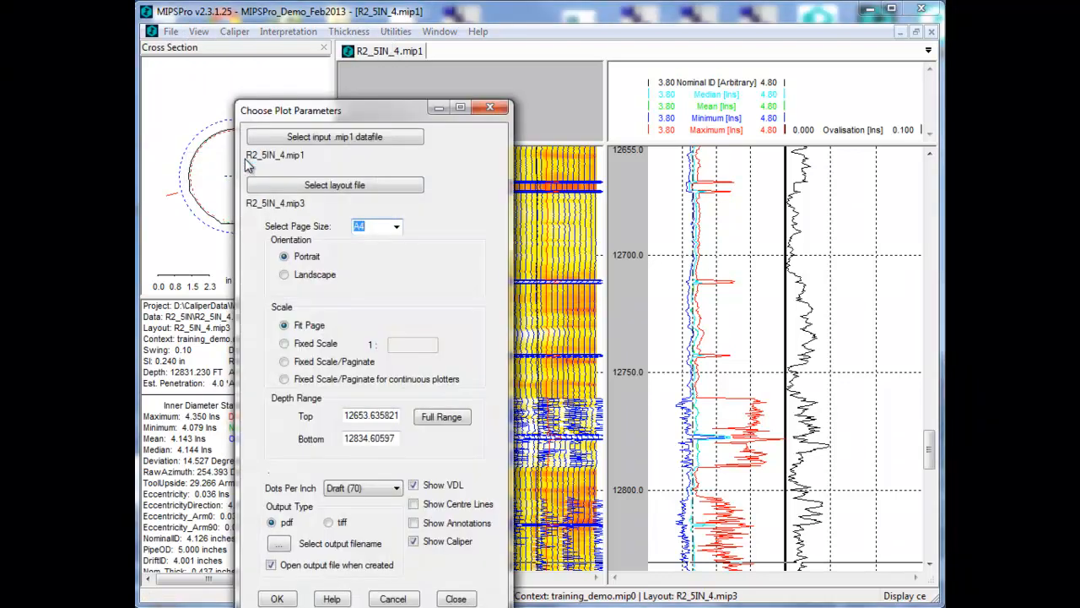
{"action": "left_click_drag", "start_coordinate": [333, 112], "coordinate": [472, 54]}
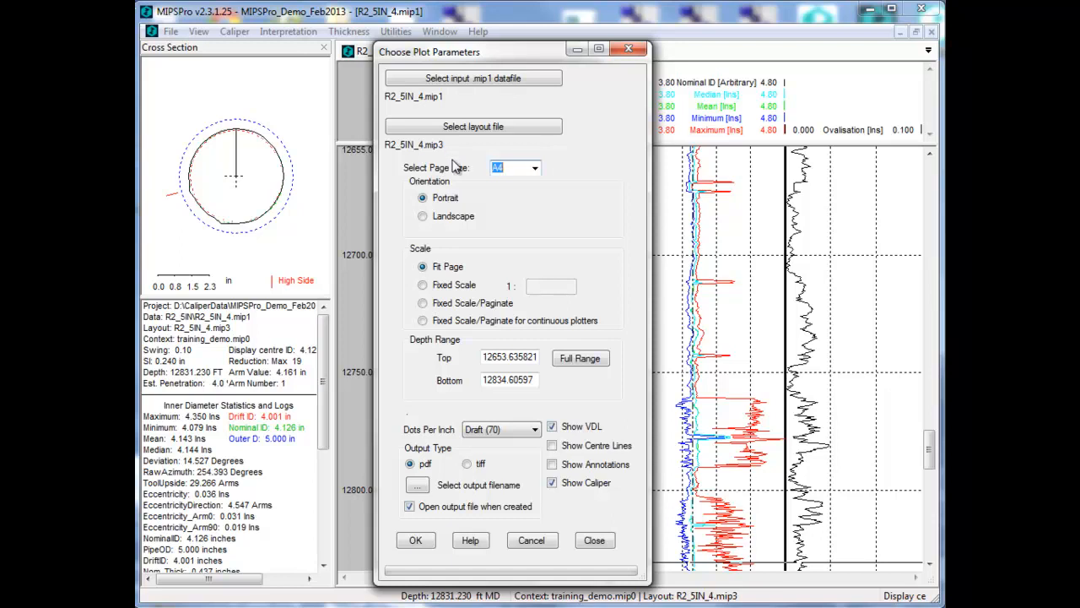
{"action": "left_click", "coordinate": [535, 169]}
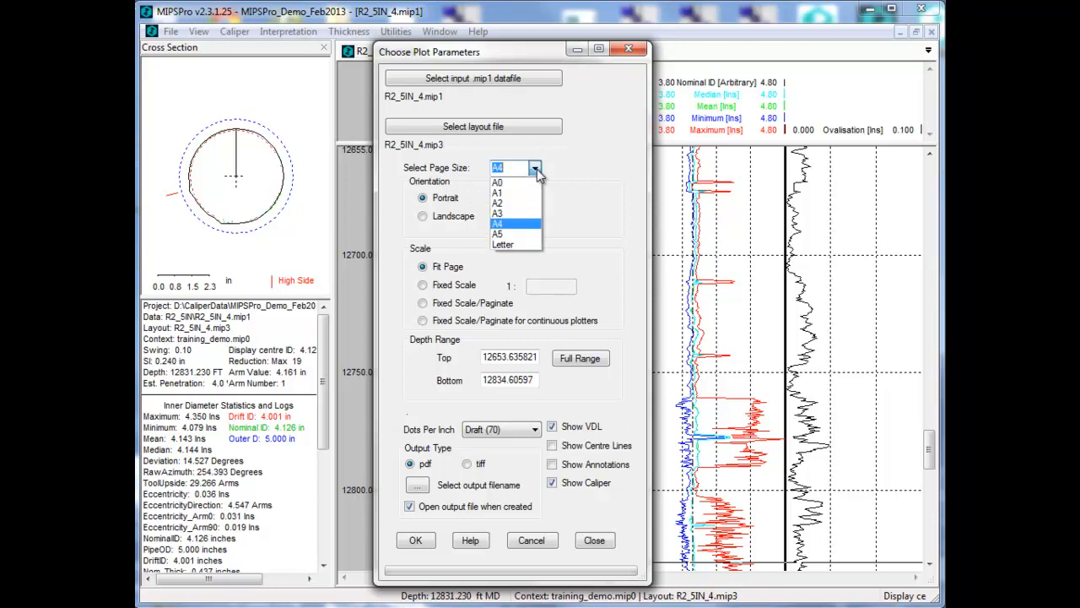
{"action": "left_click", "coordinate": [536, 170]}
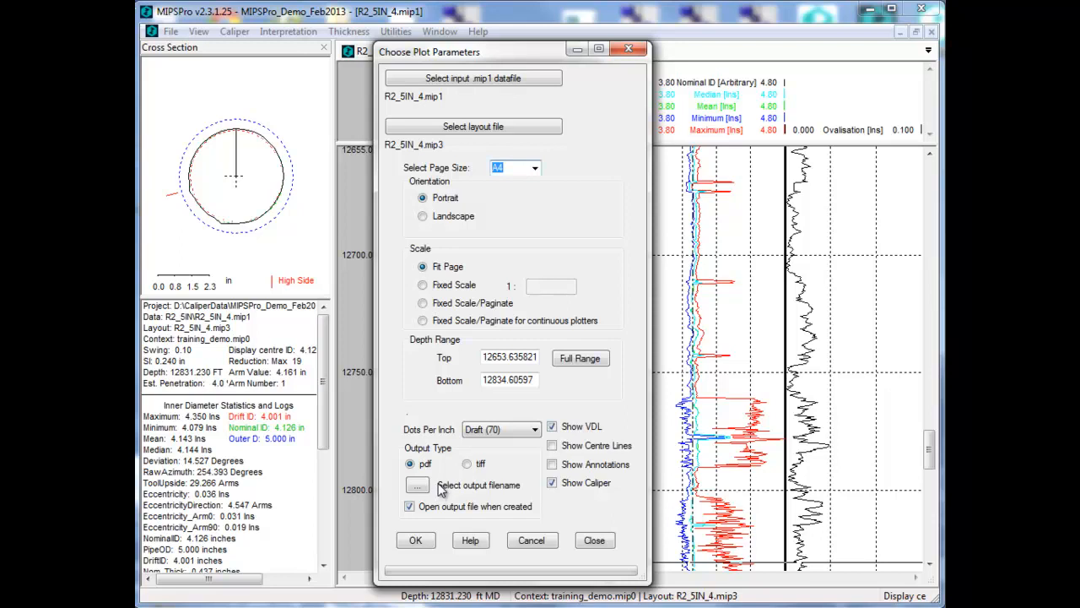
{"action": "left_click", "coordinate": [492, 432]}
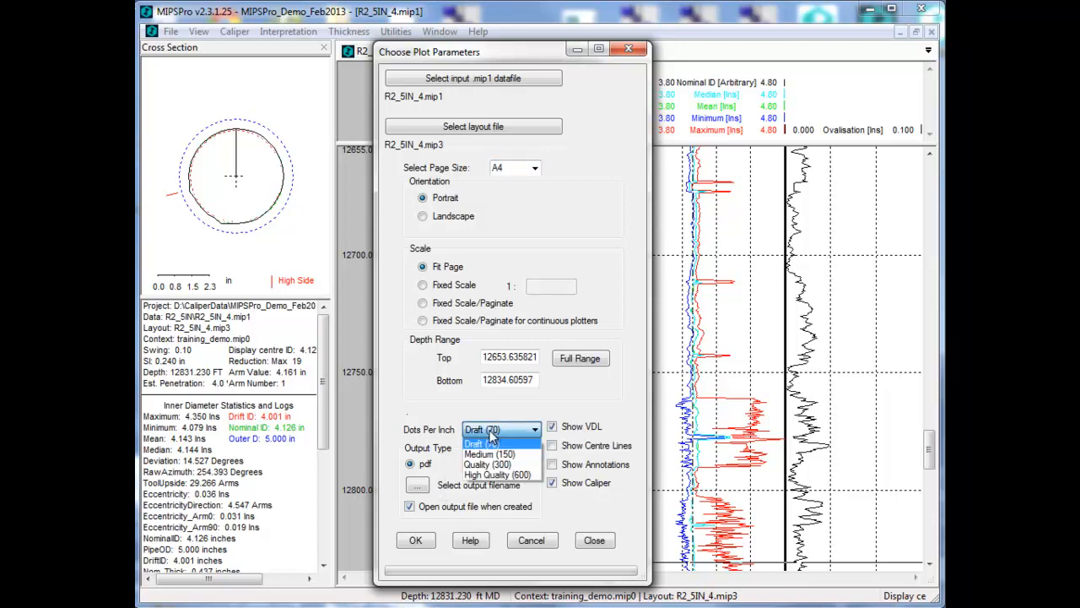
{"action": "left_click", "coordinate": [492, 432]}
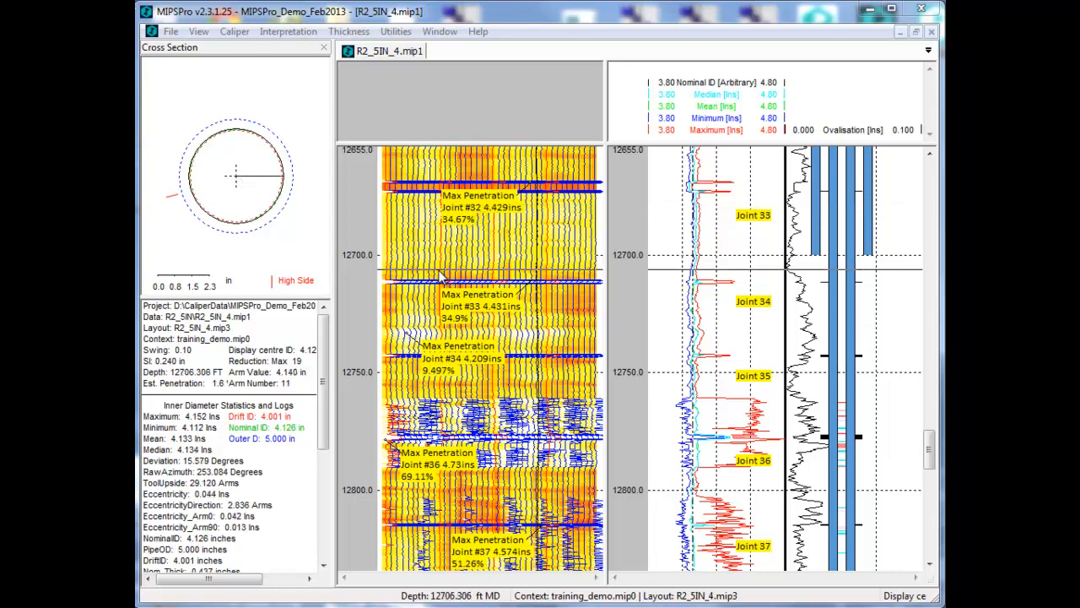
Hide the selected annotations on the log panels and show them again
{"action": "right_click", "coordinate": [456, 251]}
{"action": "mouse_move", "coordinate": [532, 471]}
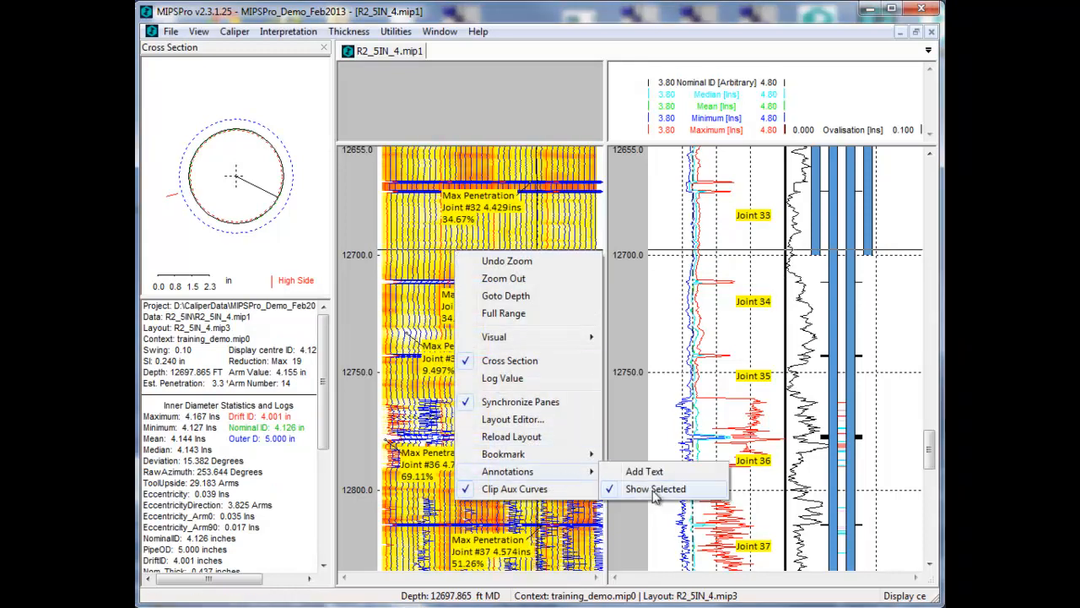
{"action": "left_click", "coordinate": [655, 489]}
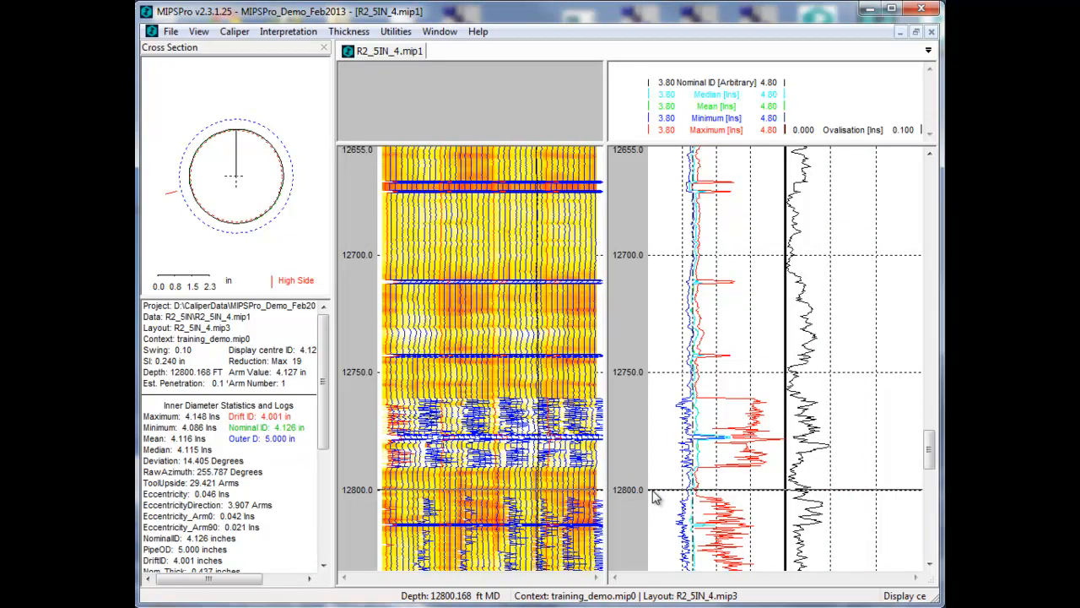
{"action": "right_click", "coordinate": [433, 220]}
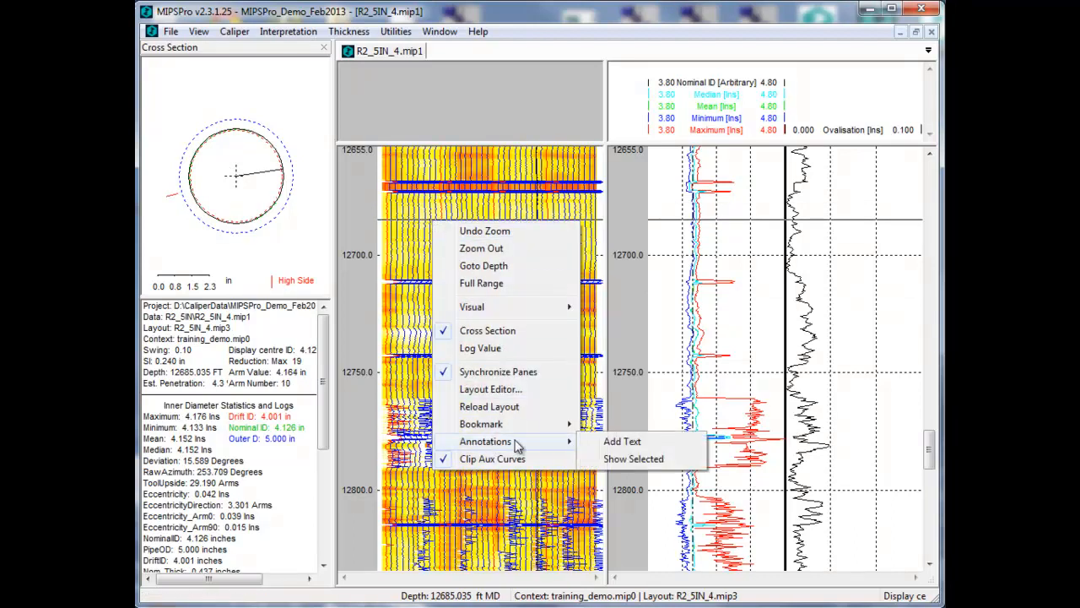
{"action": "left_click", "coordinate": [624, 462]}
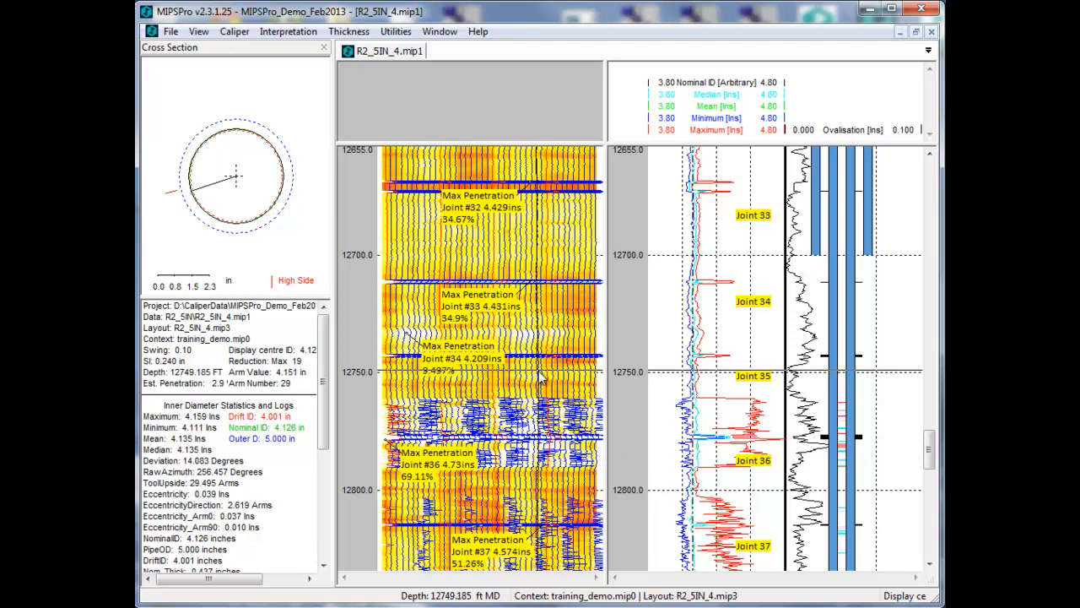
Add a text annotation reading "hello" at a depth of about 12,700 ft on the caliper map track
{"action": "right_click", "coordinate": [504, 263]}
{"action": "mouse_move", "coordinate": [641, 477]}
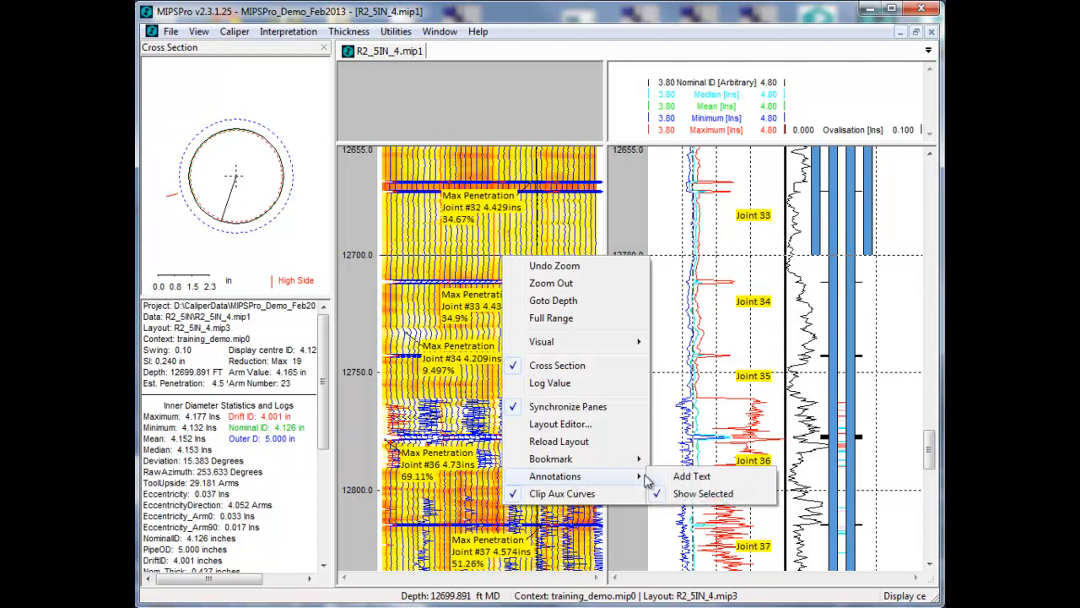
{"action": "left_click", "coordinate": [689, 478]}
{"action": "type", "text": "hello"}
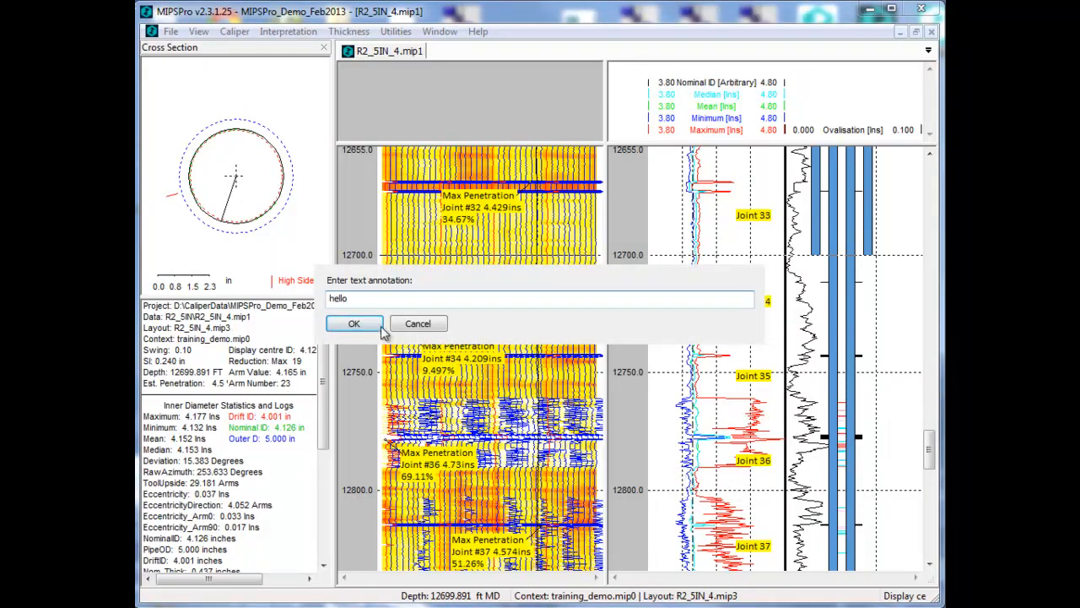
{"action": "left_click", "coordinate": [381, 329]}
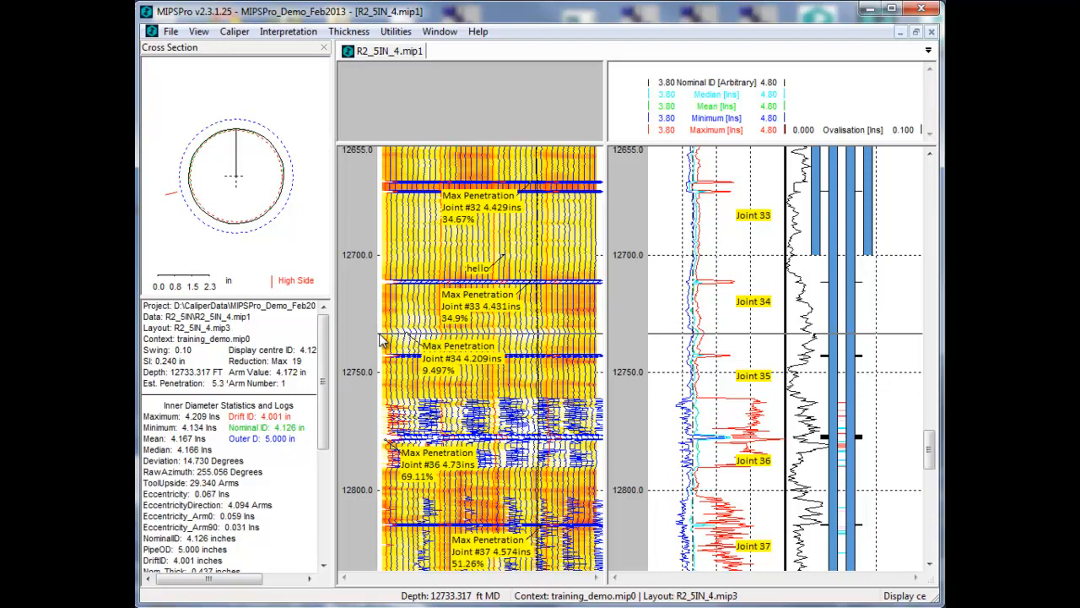
Delete the "hello" entry from the text annotation layer and save the layer
{"action": "right_click", "coordinate": [476, 268]}
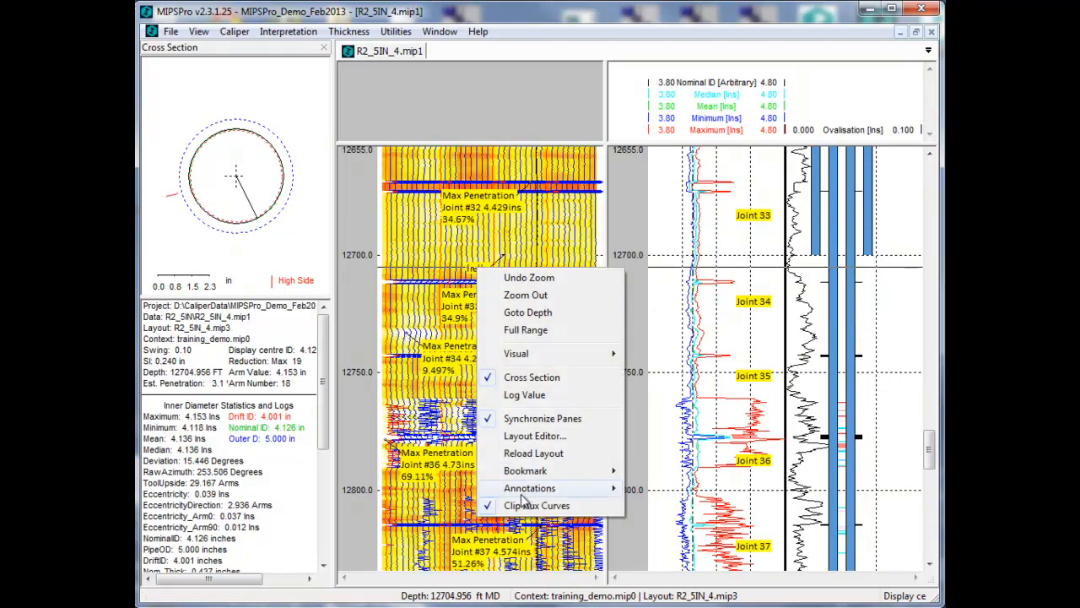
{"action": "mouse_move", "coordinate": [524, 491]}
{"action": "left_click", "coordinate": [665, 504]}
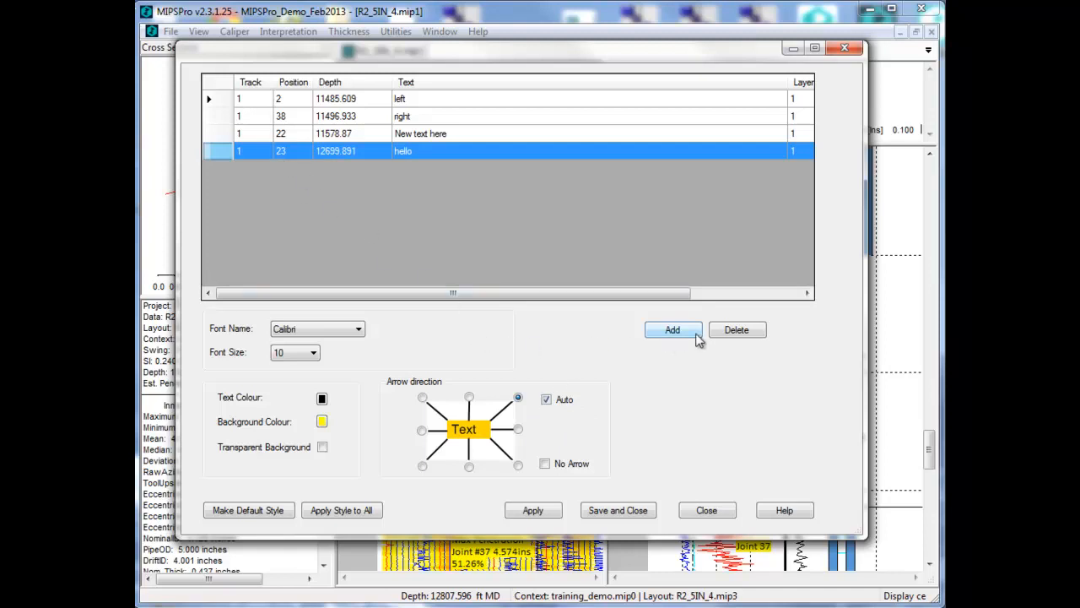
{"action": "left_click", "coordinate": [734, 331]}
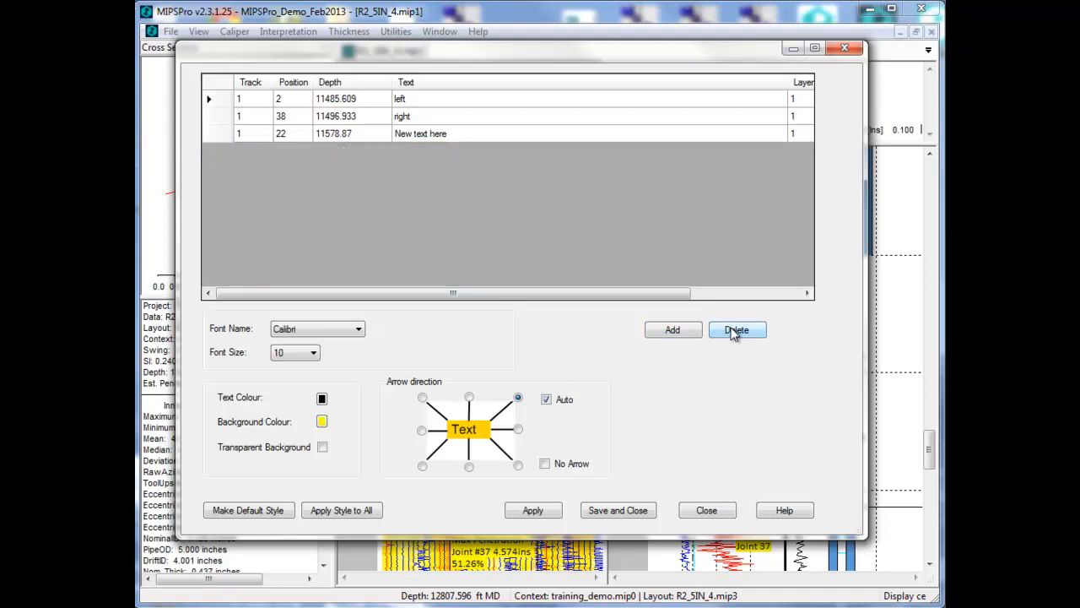
{"action": "left_click", "coordinate": [613, 512]}
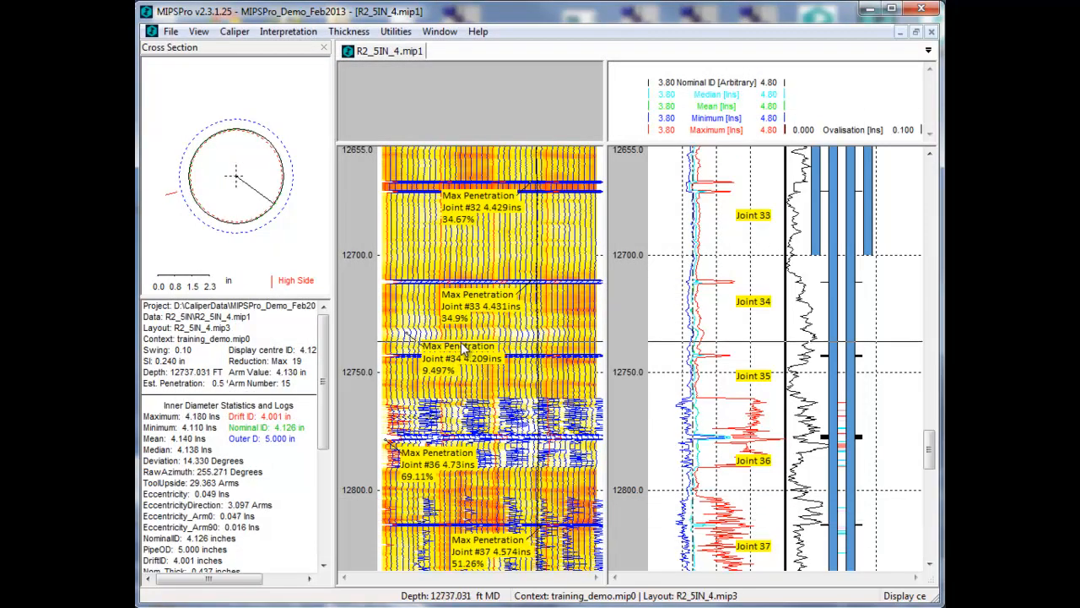
Open the Annotations Manager, review the annotation layers and their display settings, and close it without saving
{"action": "left_click", "coordinate": [200, 33]}
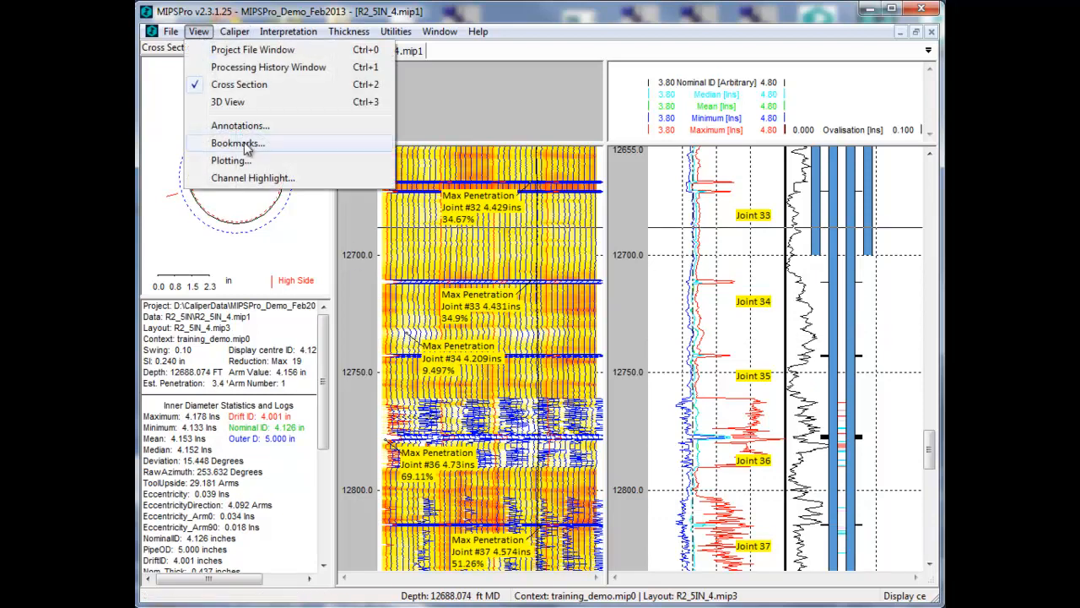
{"action": "left_click", "coordinate": [451, 236]}
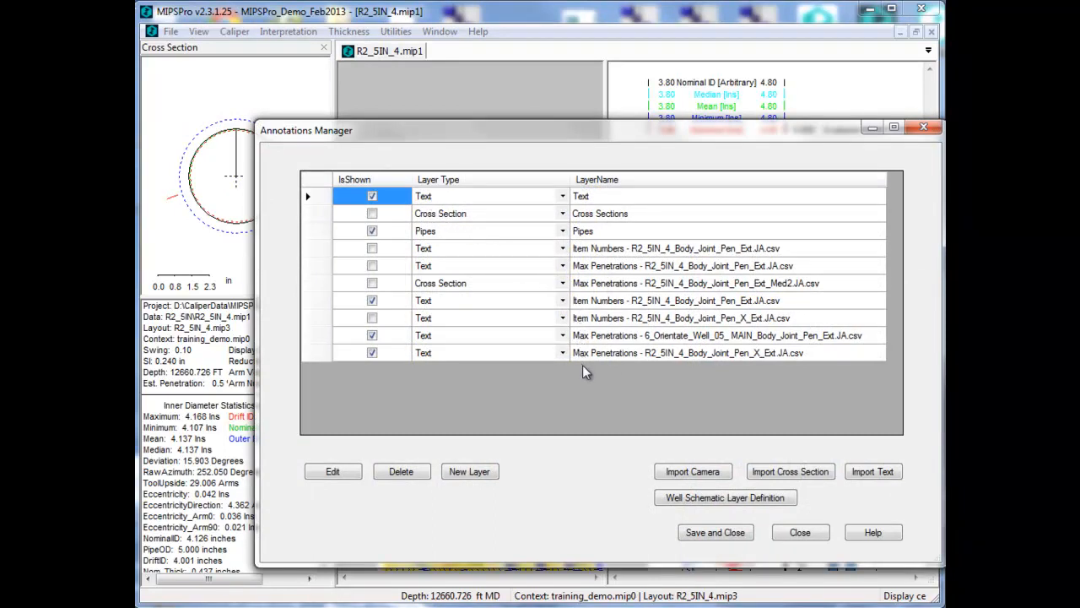
{"action": "left_click", "coordinate": [799, 532]}
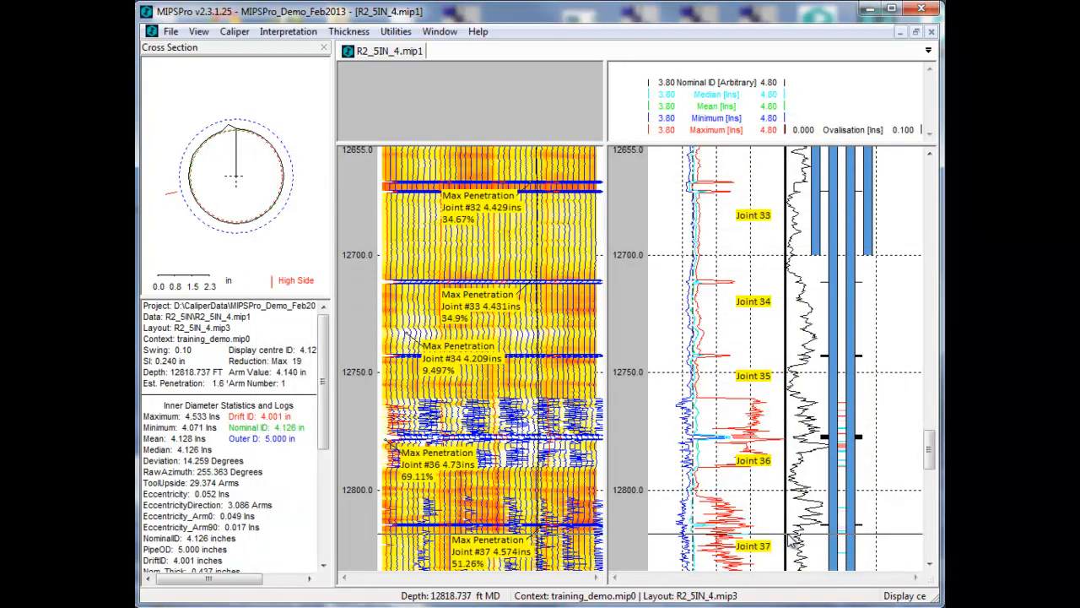